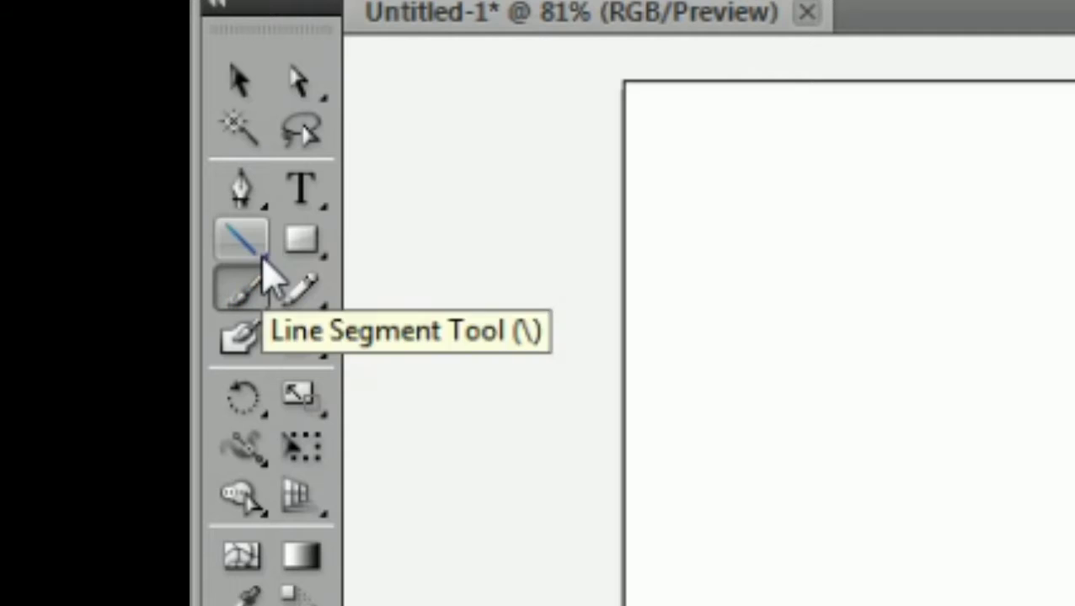
Switch from the Pen Tool to the Paintbrush Tool, leaving the artboard empty
click(246, 177)
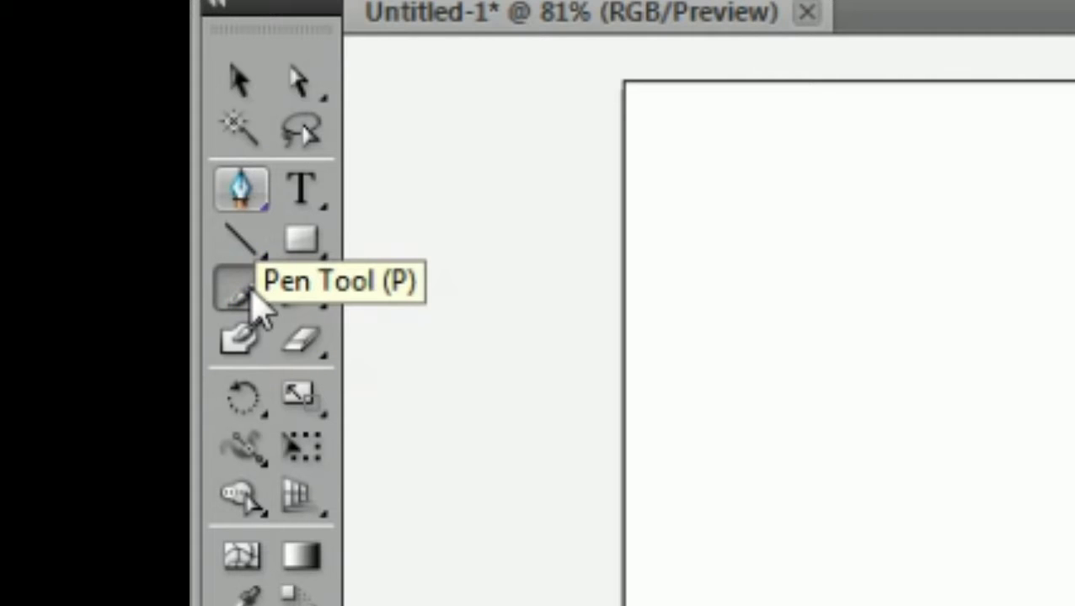
click(251, 296)
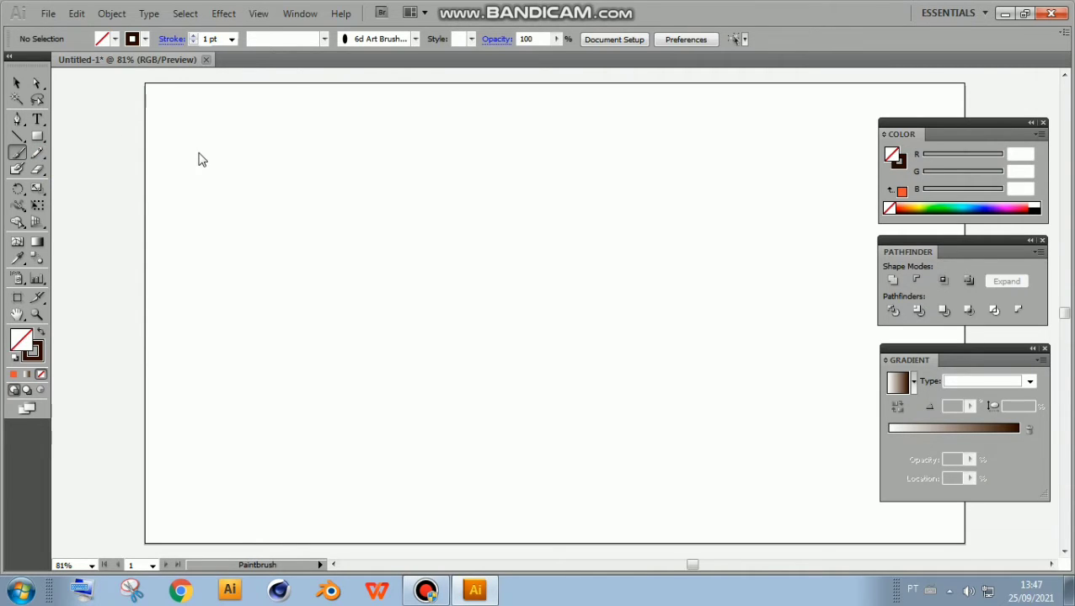
Draw a thin wavy Pencil curve across the upper left of the artboard and select it
click(38, 154)
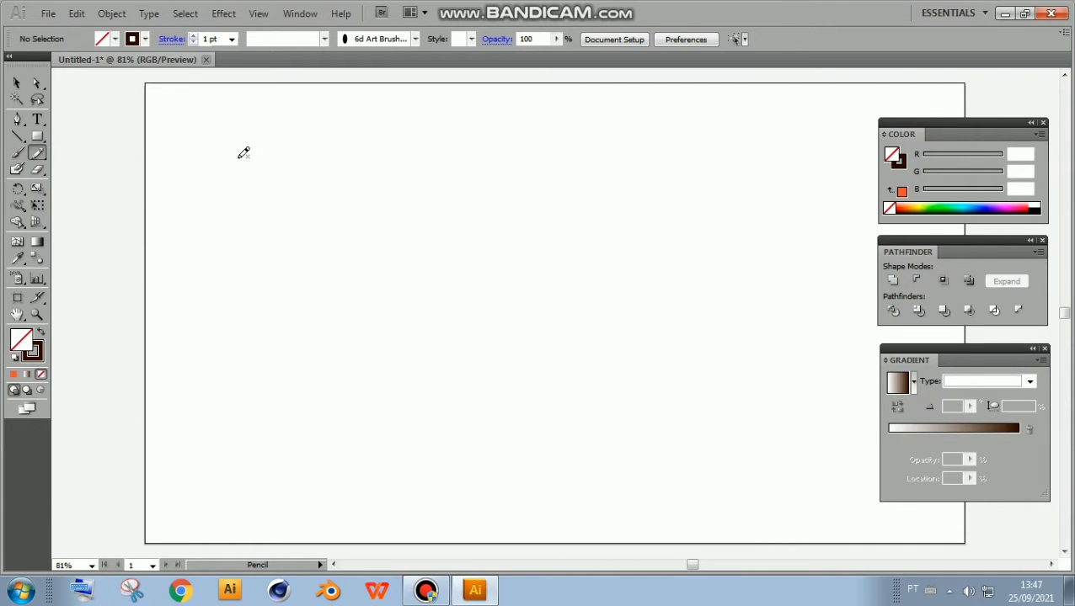
mouse_move(200, 192)
mouse_down()
mouse_move(455, 227)
mouse_move(574, 156)
mouse_up()
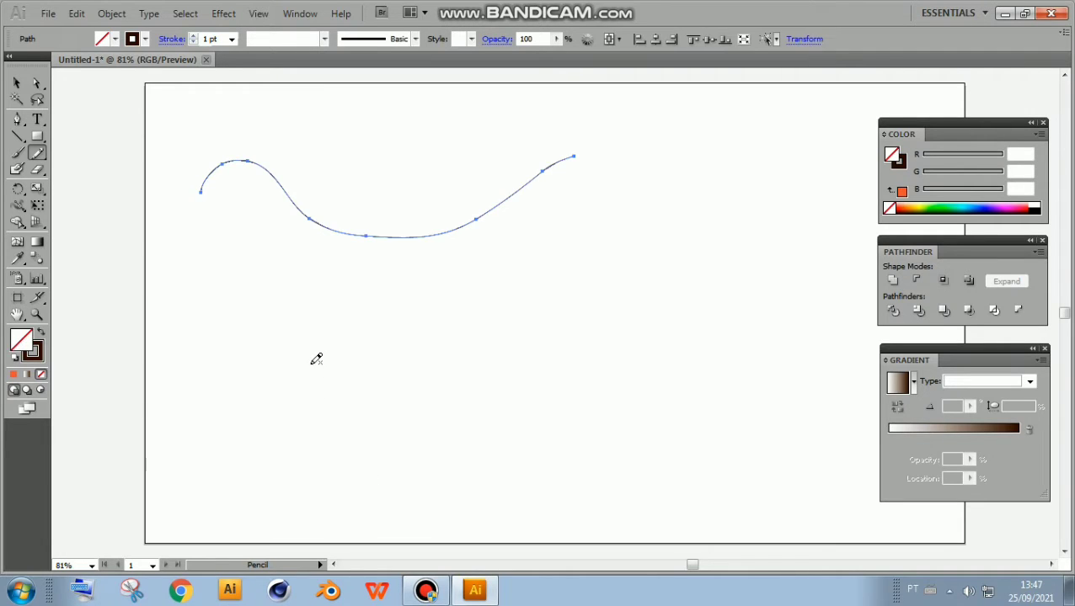
click(16, 83)
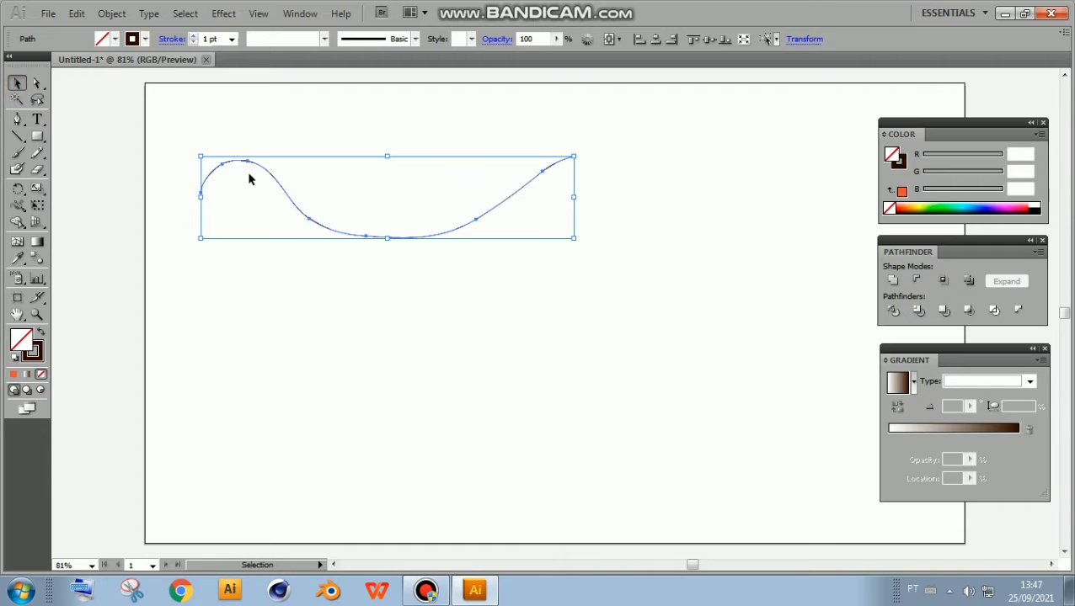
click(297, 257)
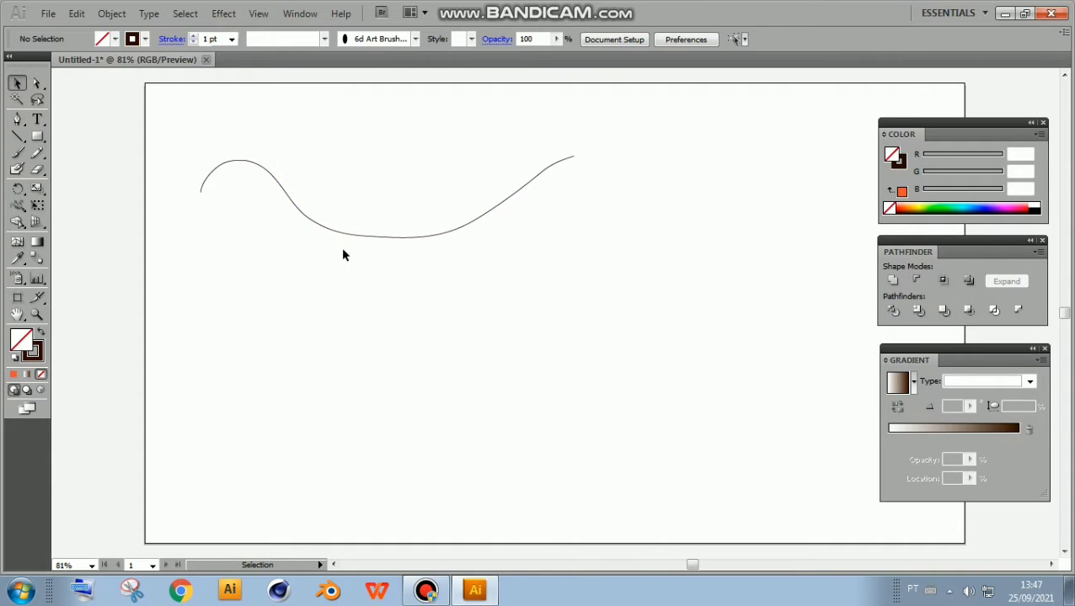
click(288, 206)
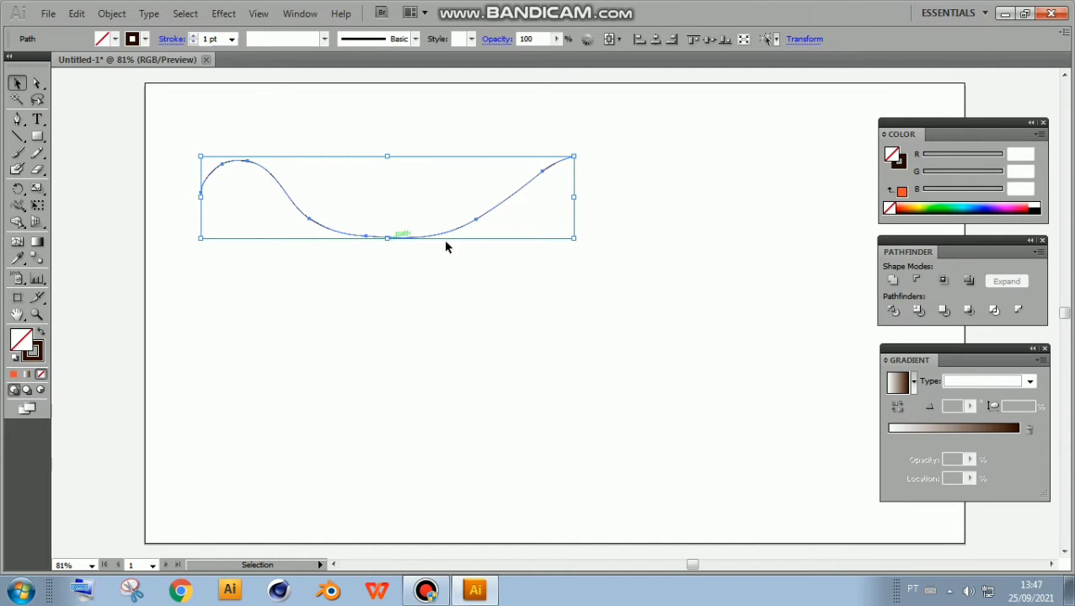
Give the wavy curve an orange stroke and raise its stroke weight to 9 pt
click(144, 39)
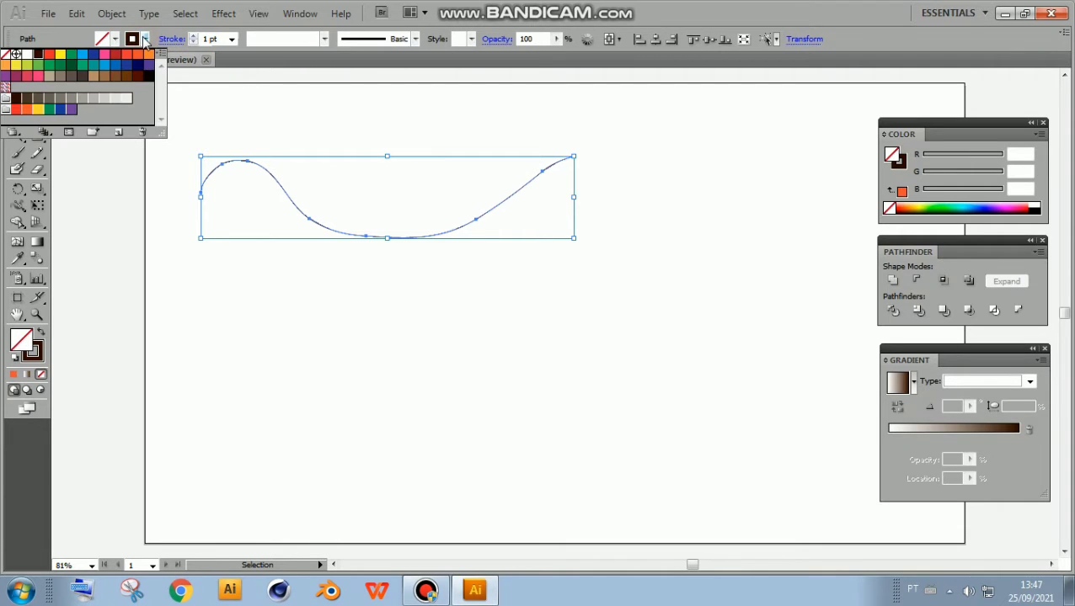
click(141, 57)
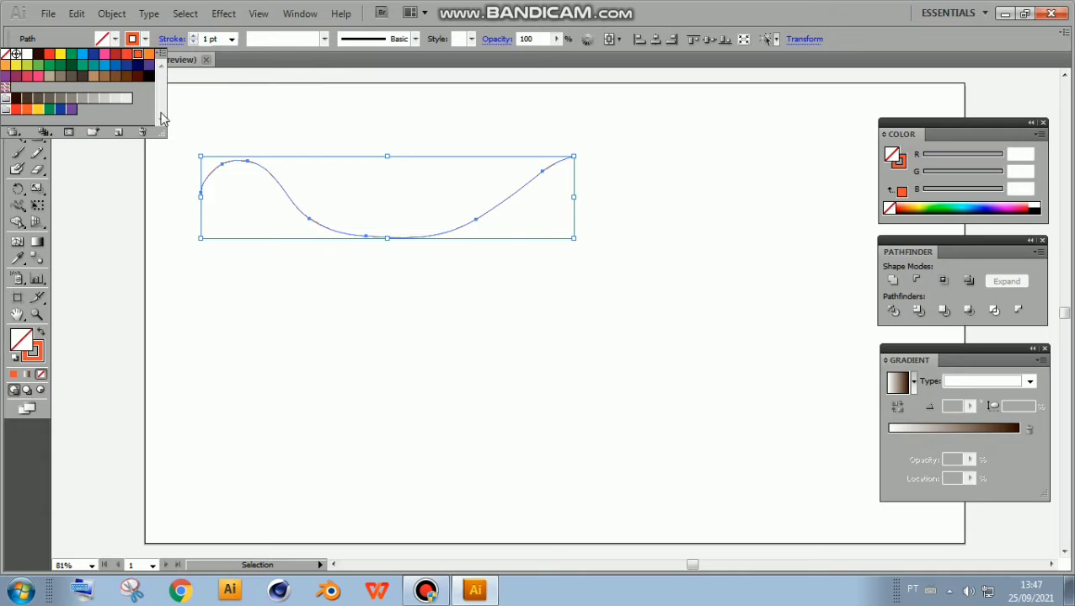
click(171, 153)
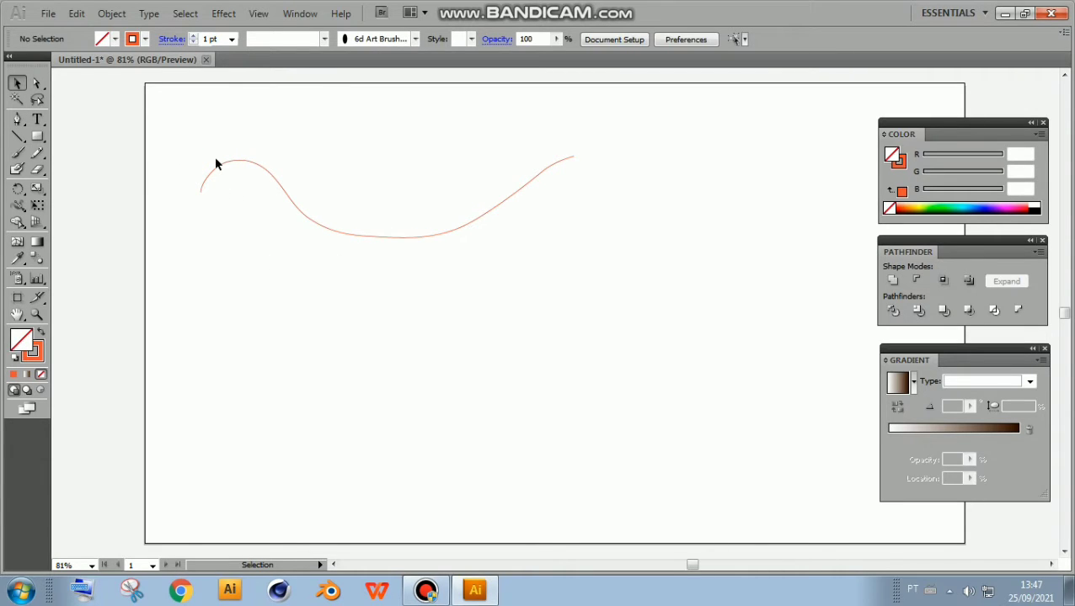
click(193, 37)
click(193, 37)
click(223, 171)
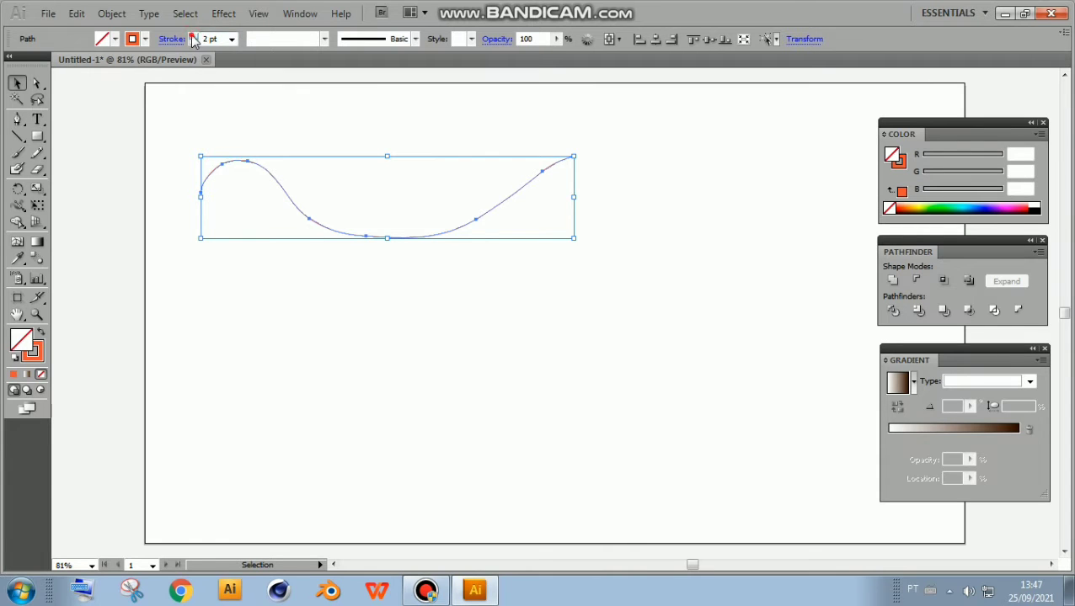
click(193, 36)
click(193, 36)
click(193, 36)
click(193, 37)
click(193, 36)
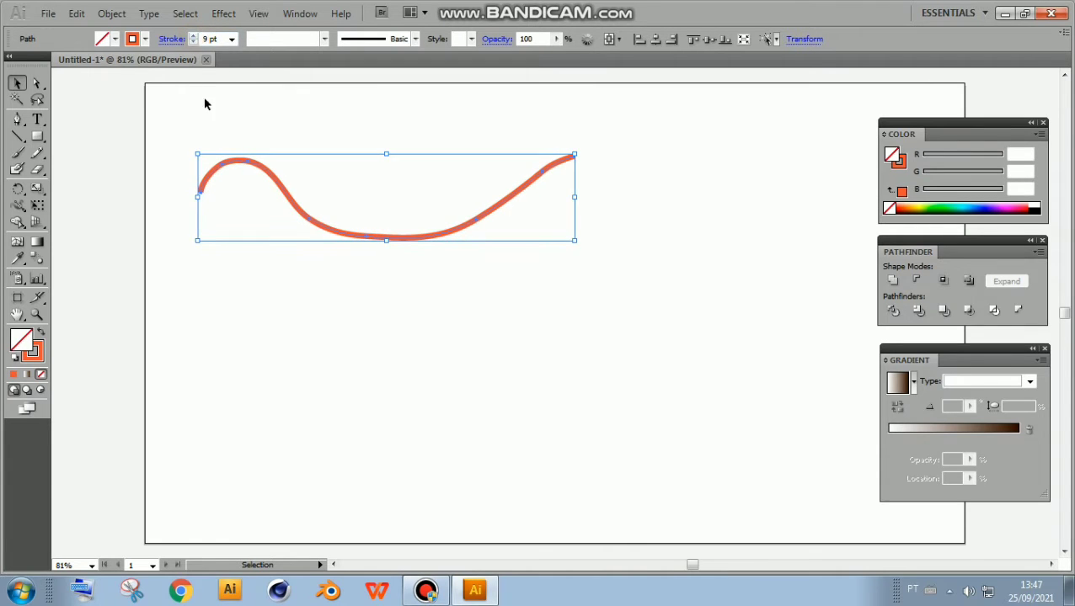
click(213, 128)
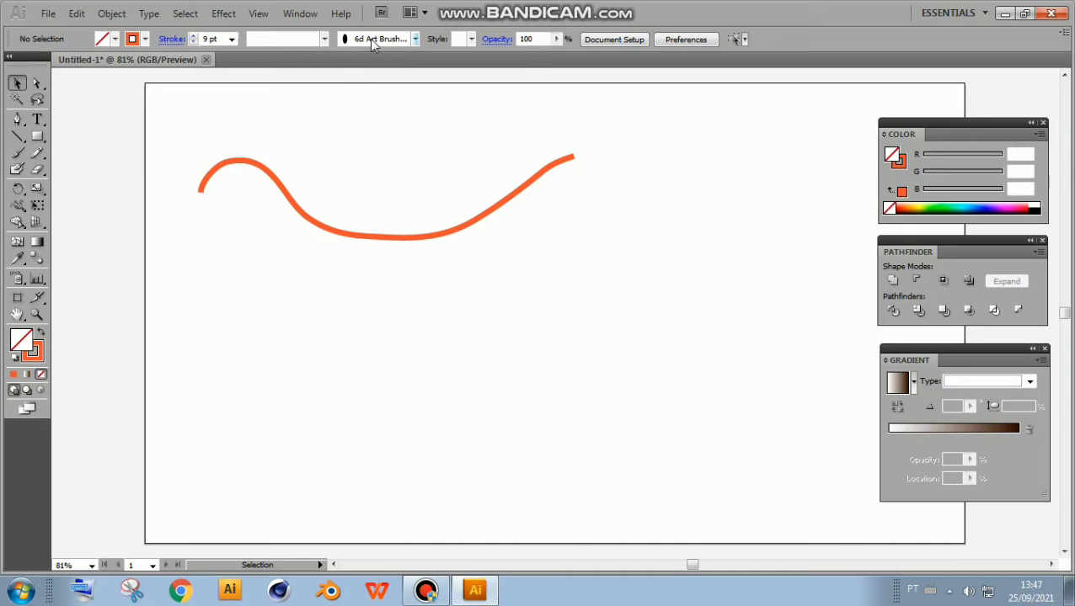
Choose the thin round calligraphic brush from the Brush Definition list
click(414, 39)
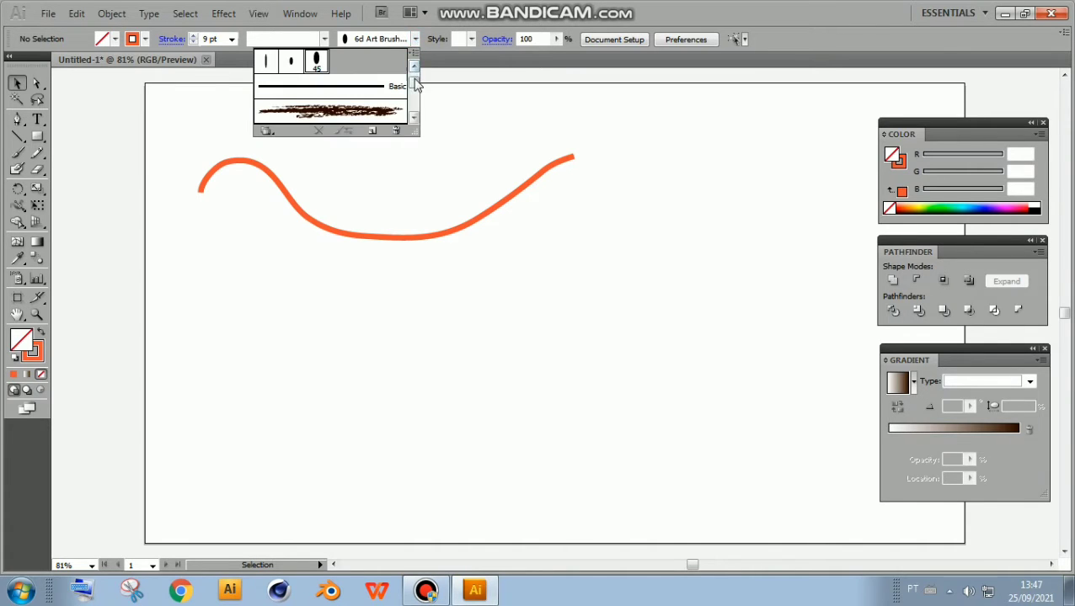
click(413, 69)
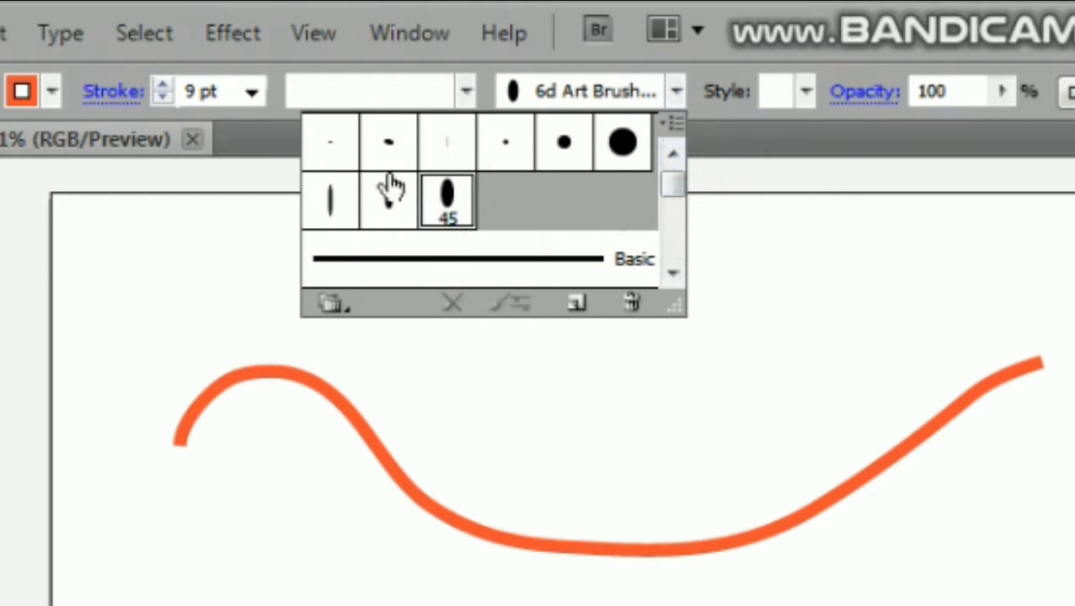
click(337, 202)
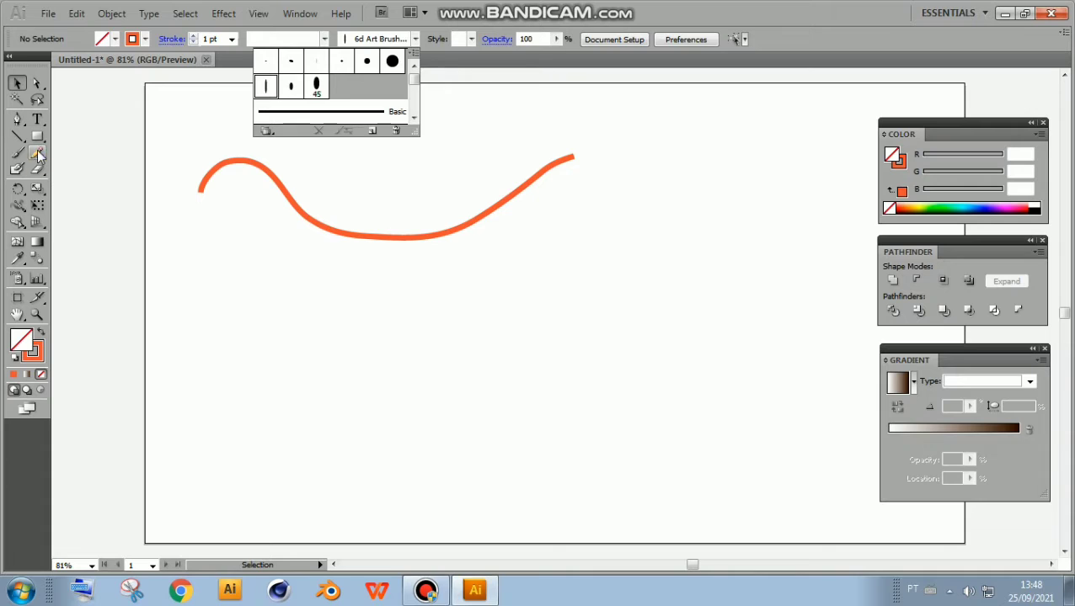
click(38, 154)
drag(208, 266, 249, 275)
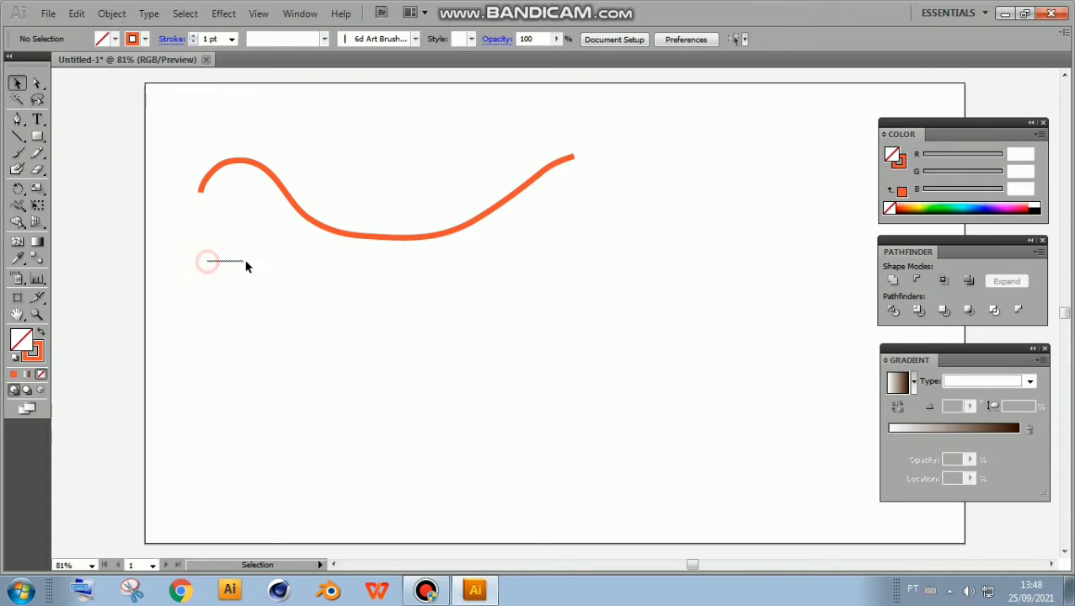
Draw two thin orange pencil curves below the thick curve, then deselect
click(38, 152)
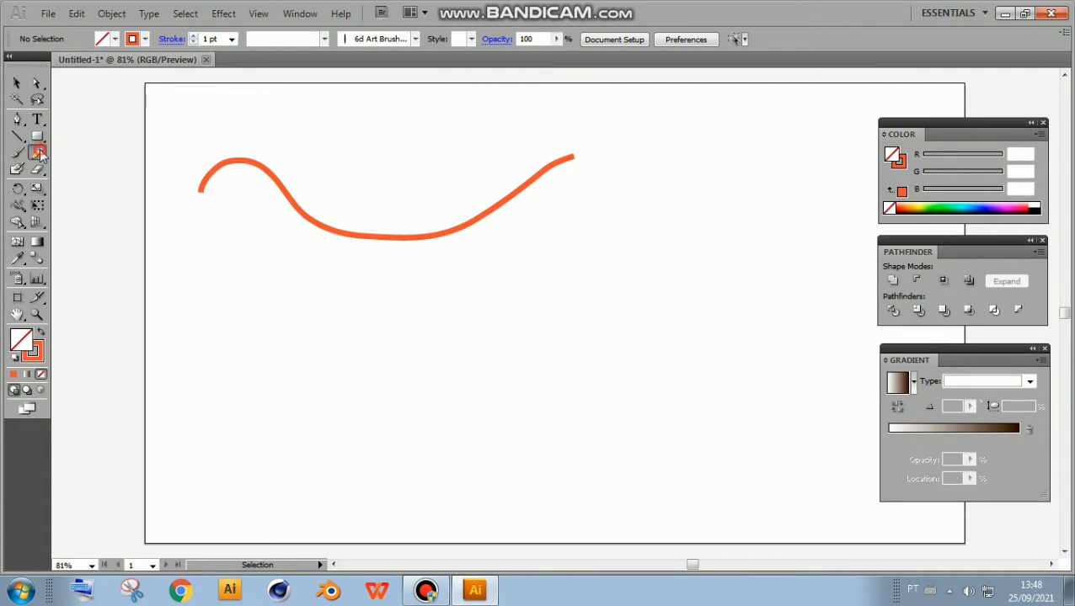
click(269, 293)
drag(304, 283, 489, 323)
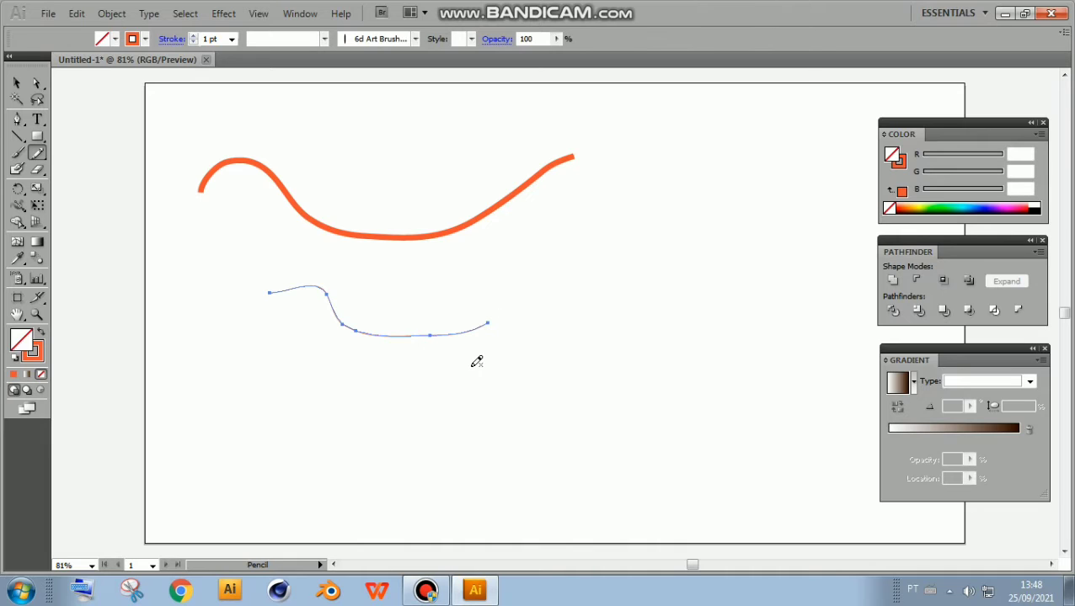
drag(241, 348, 526, 391)
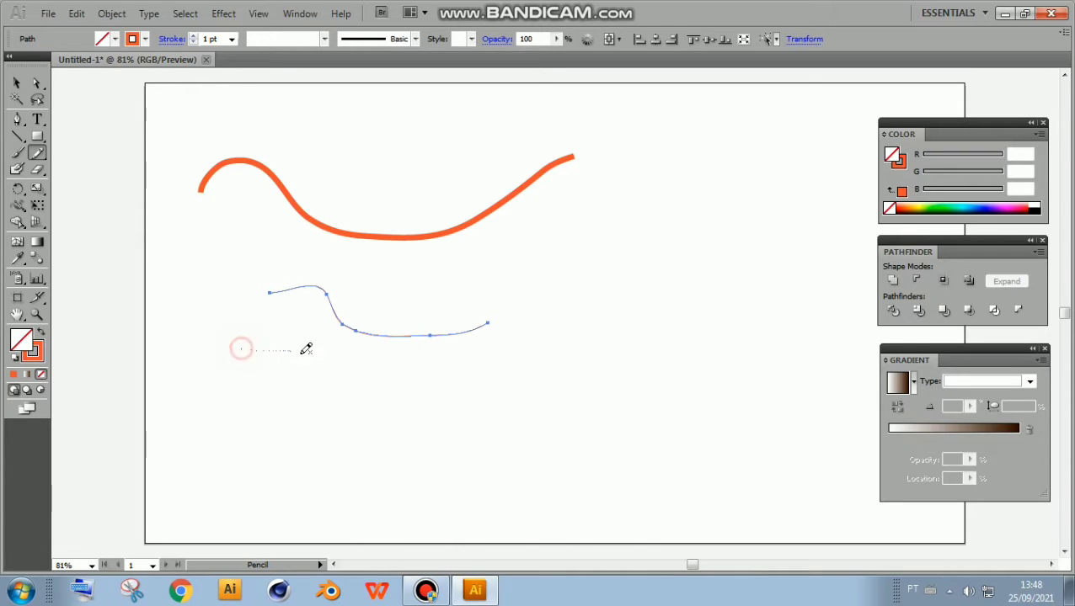
click(16, 82)
click(195, 307)
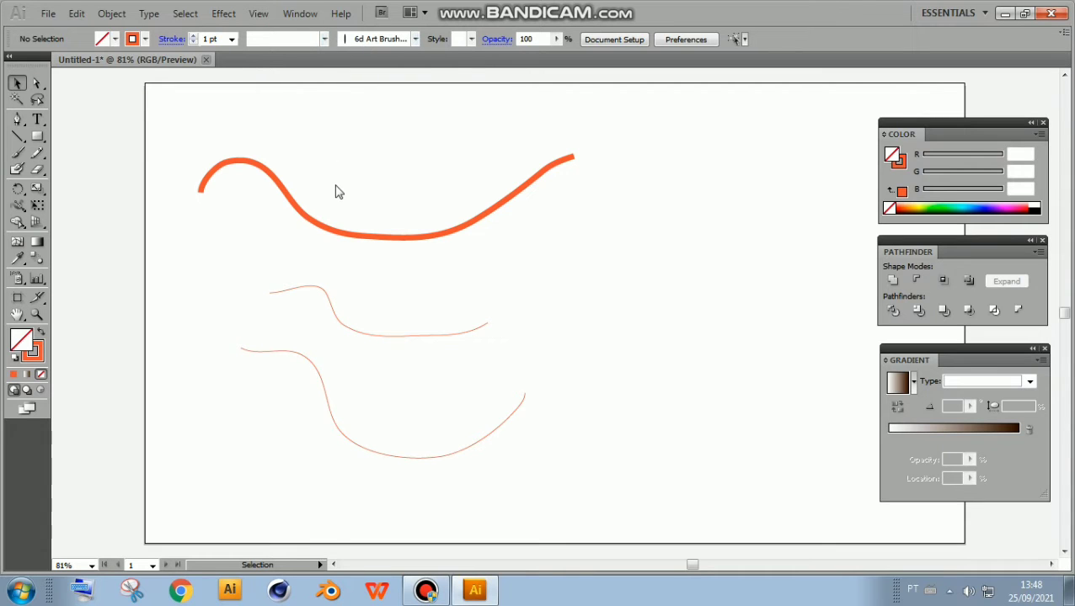
Browse the Brush Definition list and pick the charcoal brush
click(415, 39)
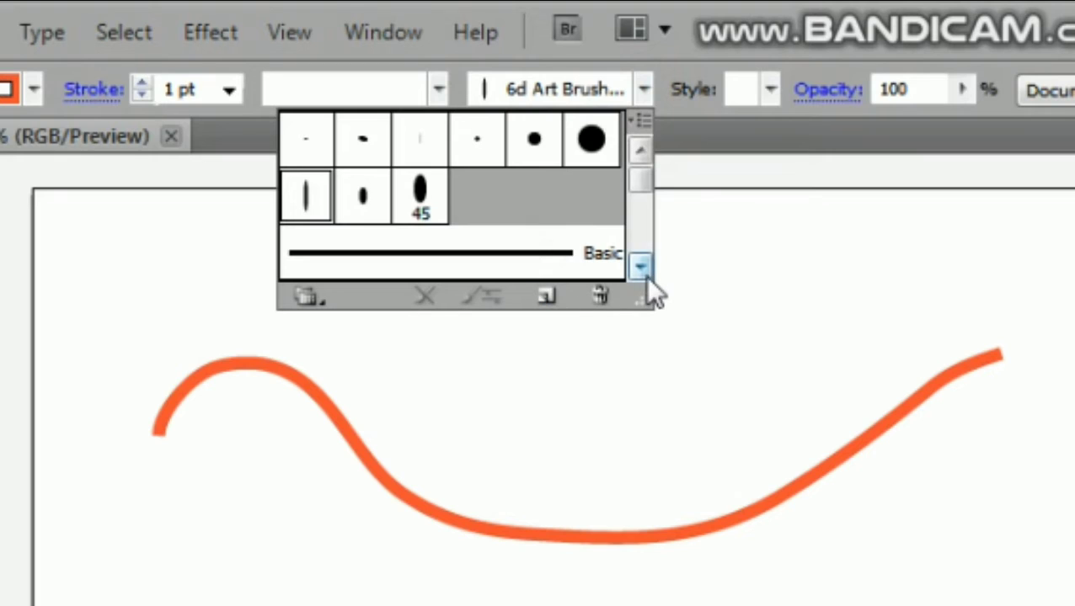
click(645, 273)
click(646, 274)
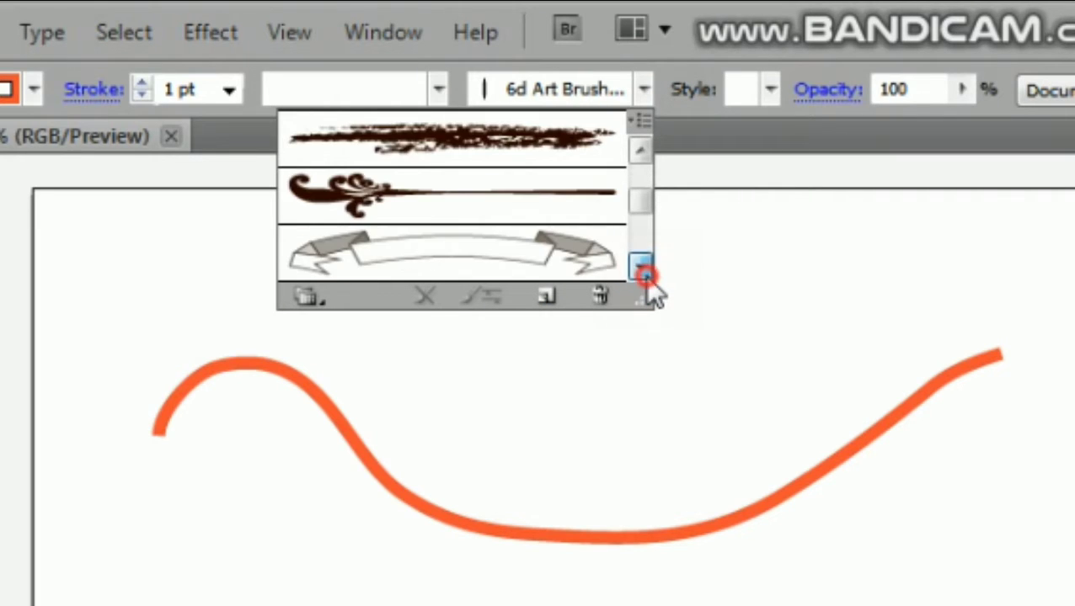
click(645, 274)
click(645, 274)
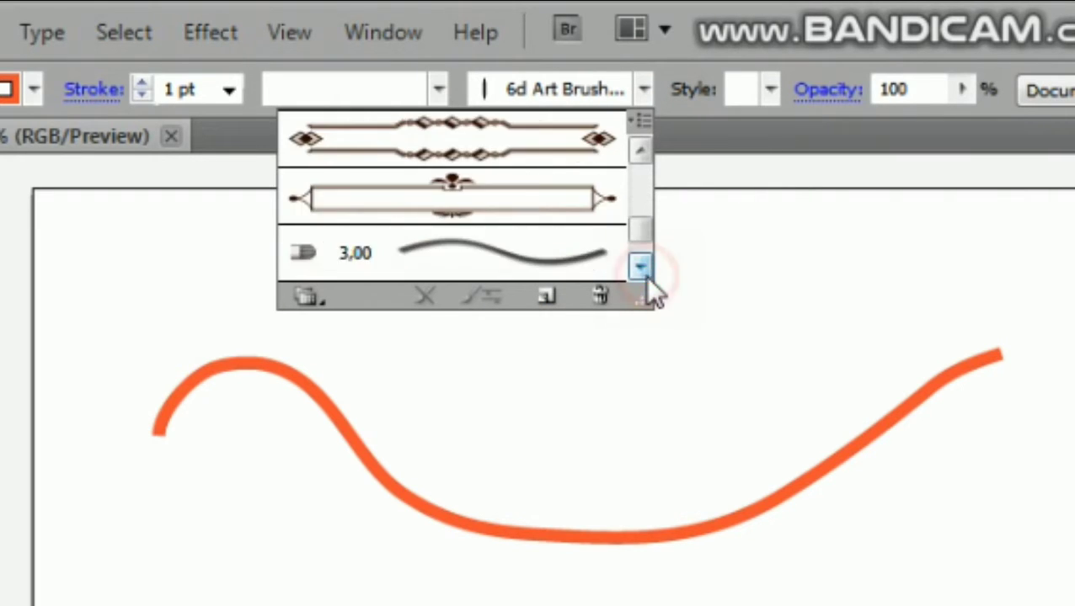
drag(642, 226, 642, 180)
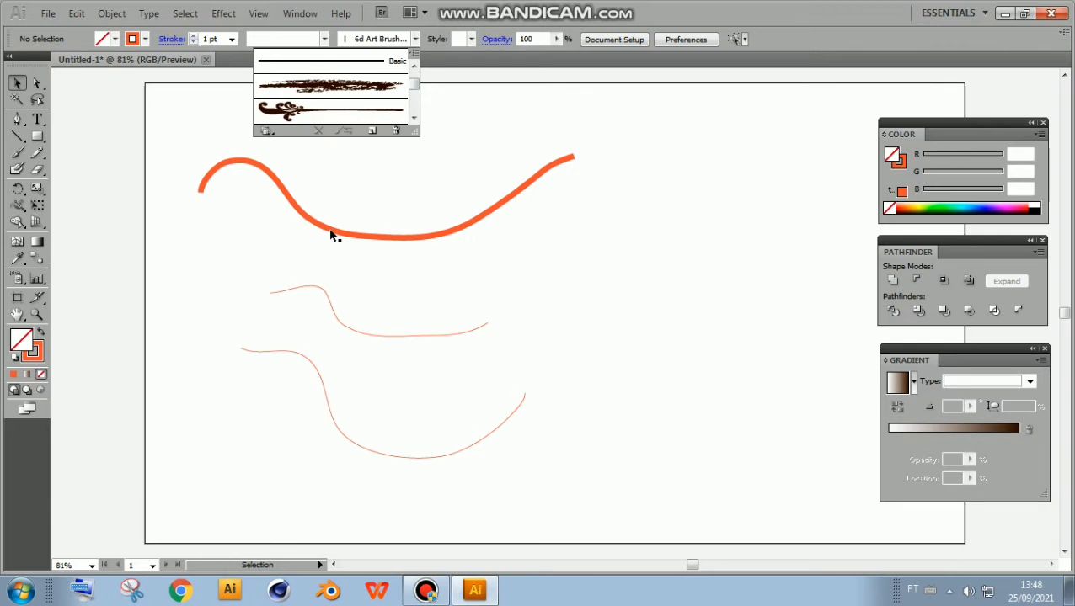
click(331, 234)
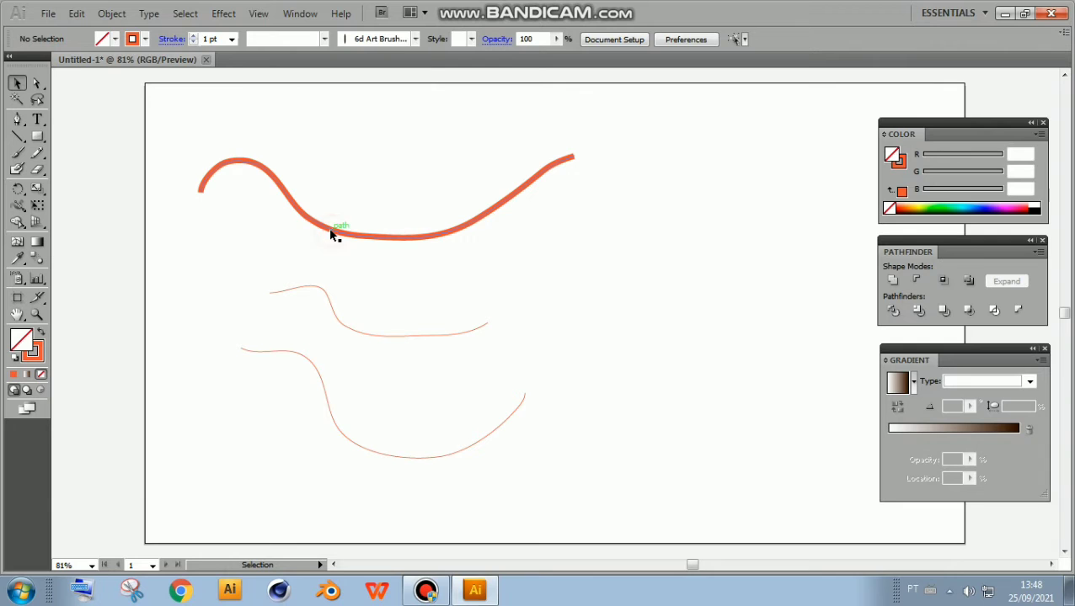
click(413, 42)
click(370, 110)
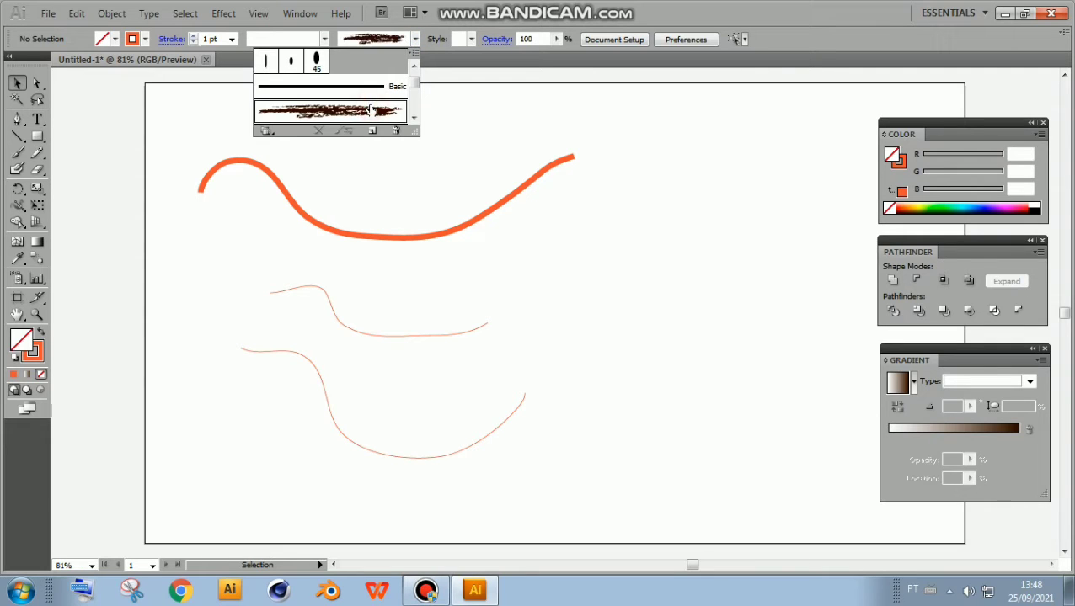
click(232, 169)
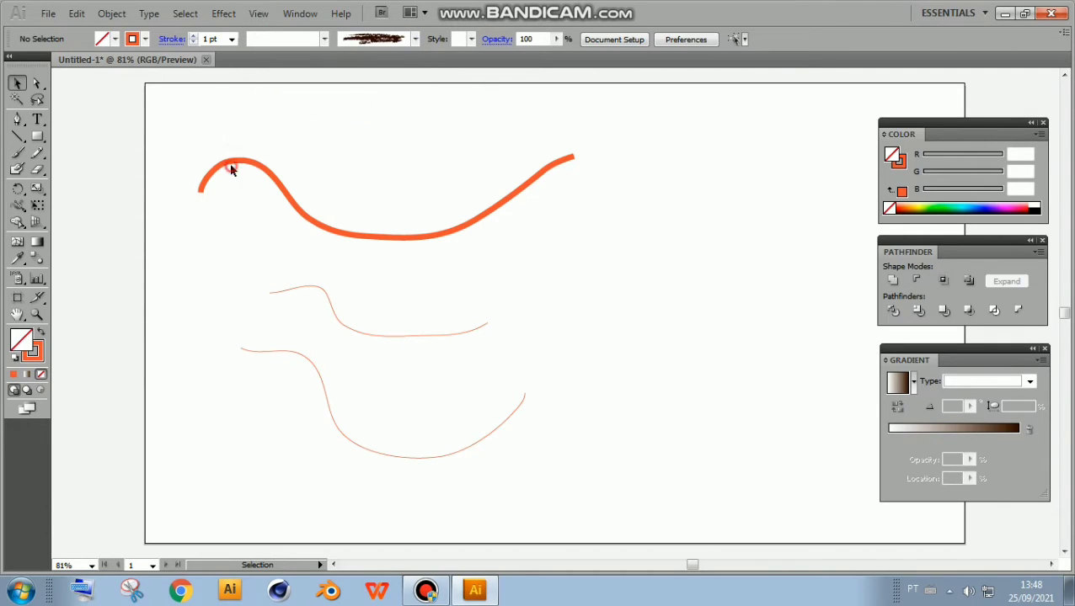
Apply the charcoal brush to the thick orange top curve and deselect to view it
click(232, 169)
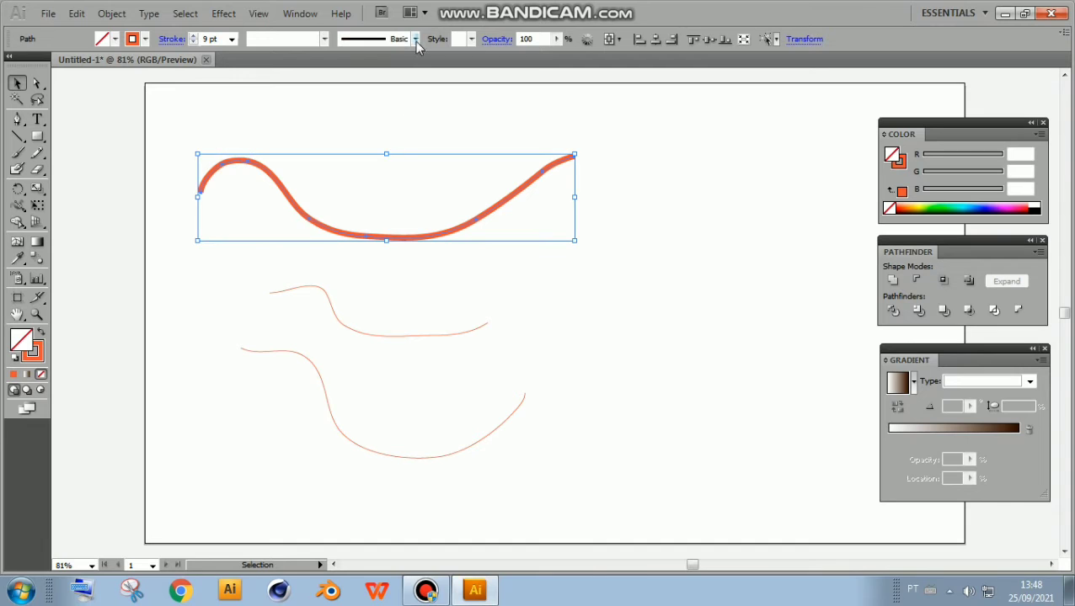
click(415, 39)
click(381, 113)
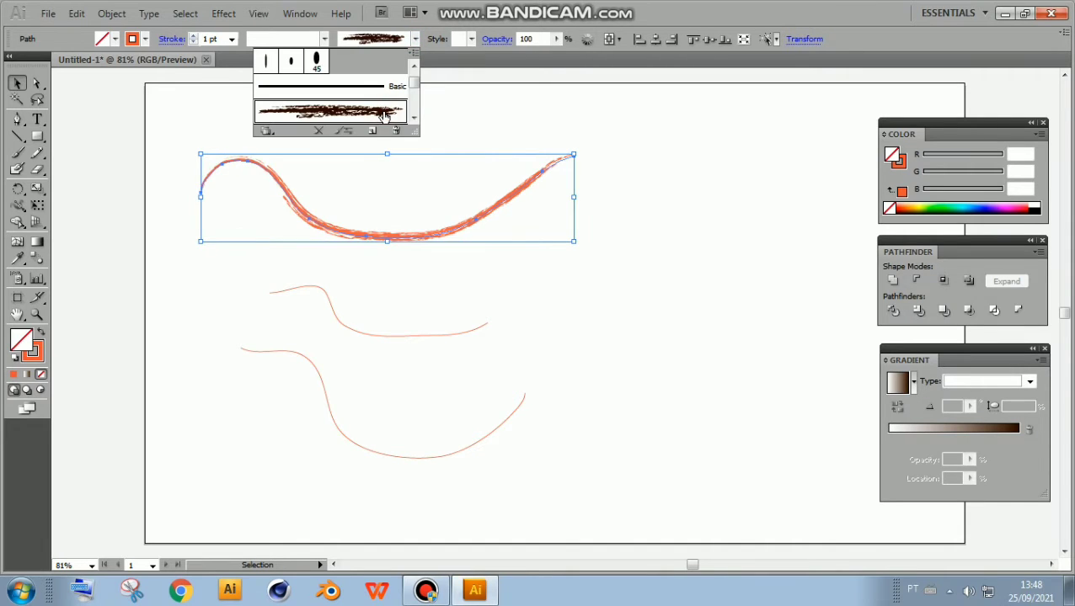
click(411, 264)
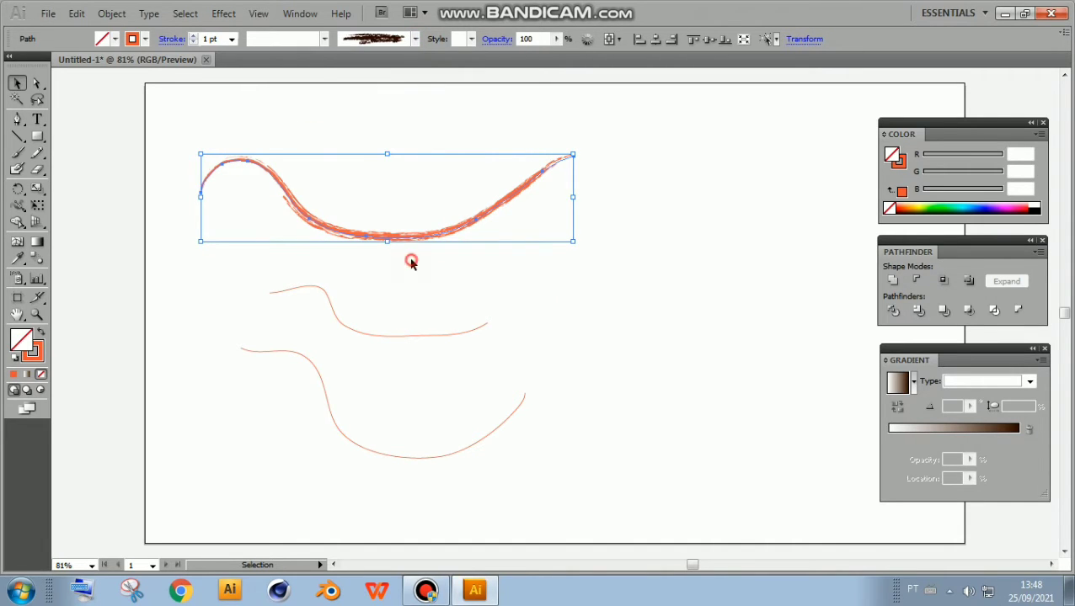
click(407, 259)
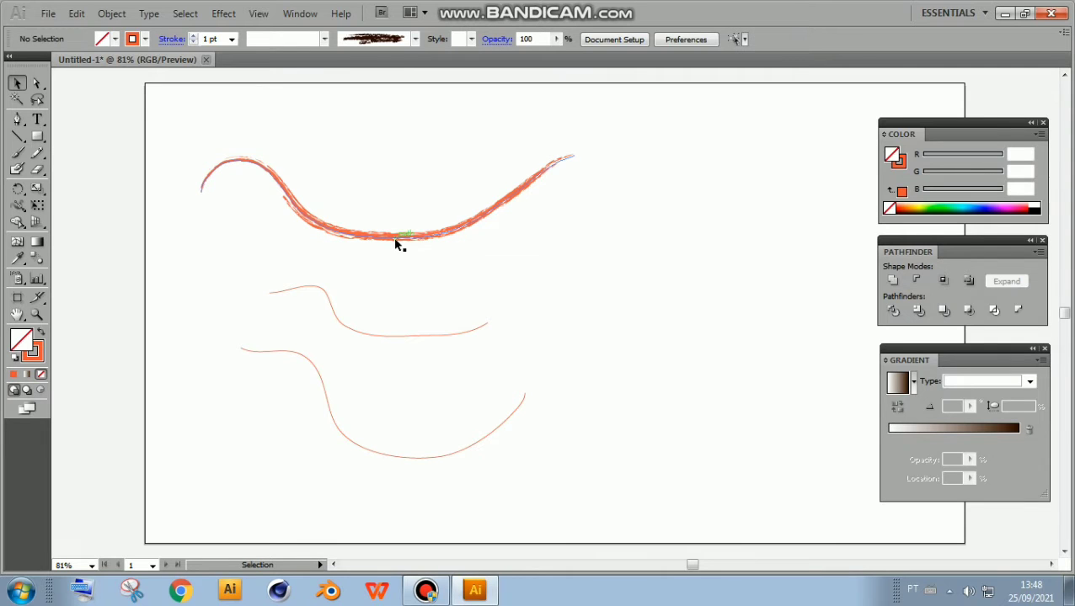
scroll(393, 236, down, 1)
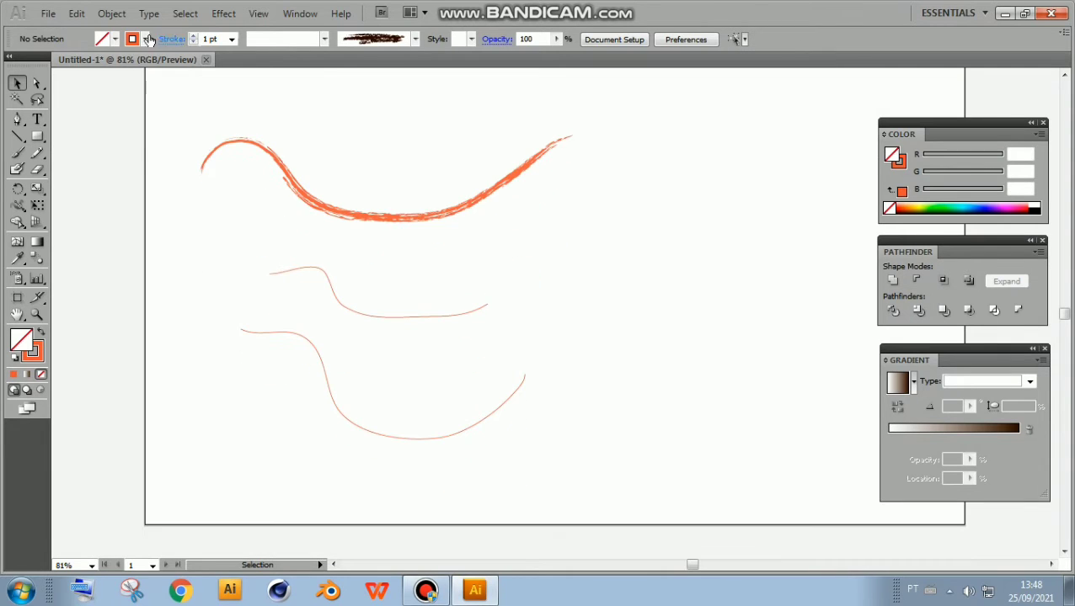
Recolour the top charcoal curve dark blue and nudge it slightly lower
click(144, 38)
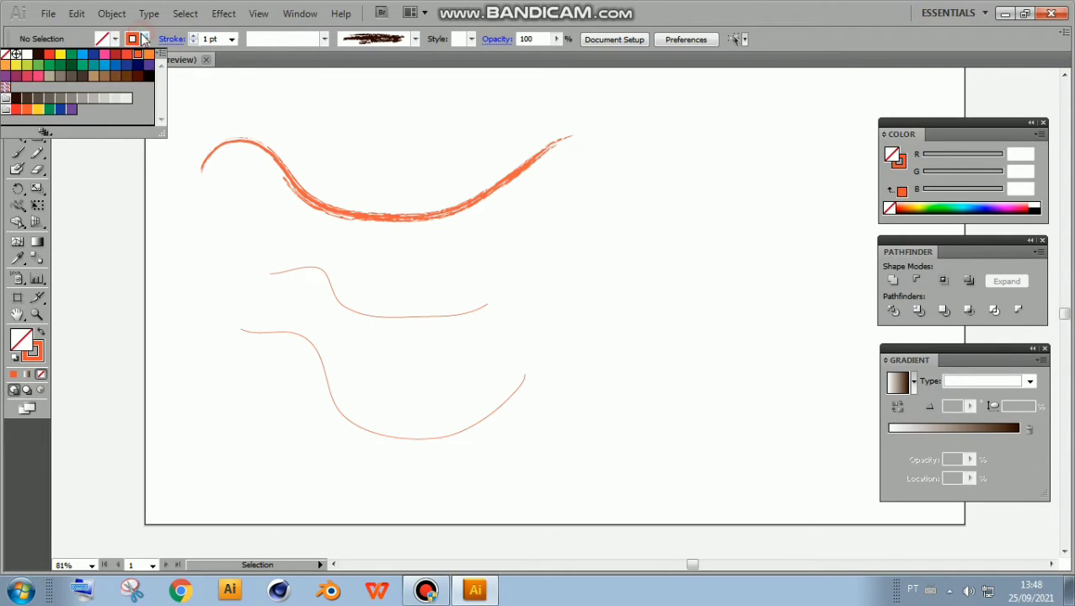
click(93, 54)
click(341, 222)
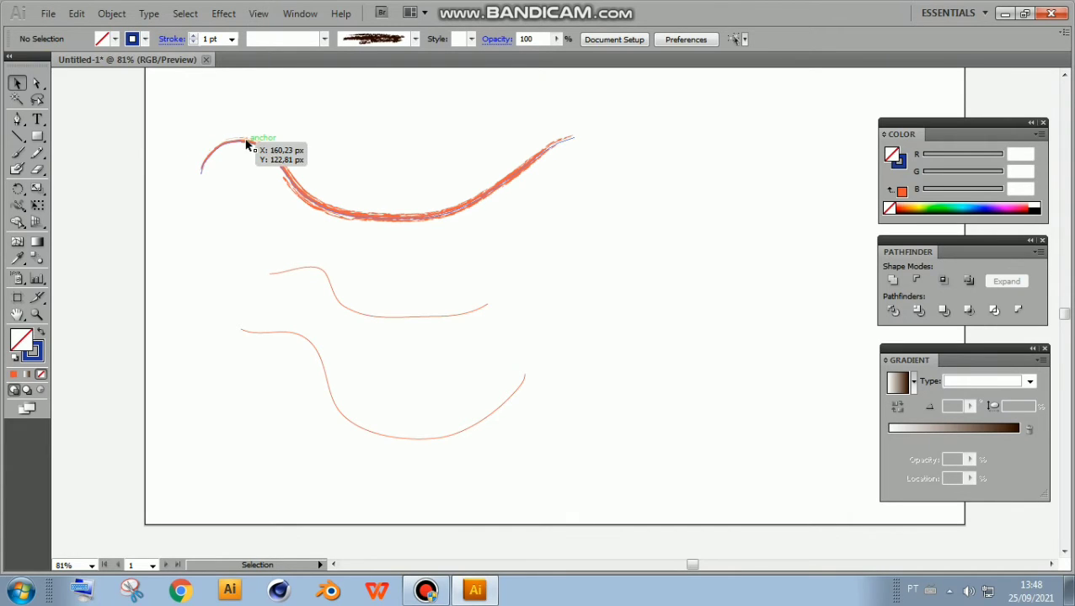
click(295, 187)
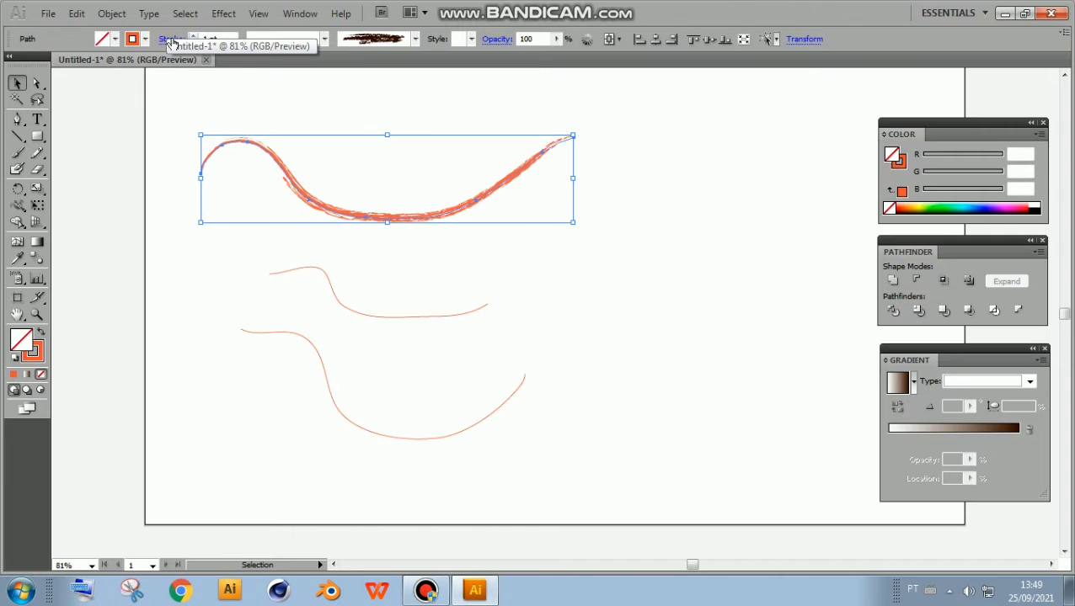
click(146, 38)
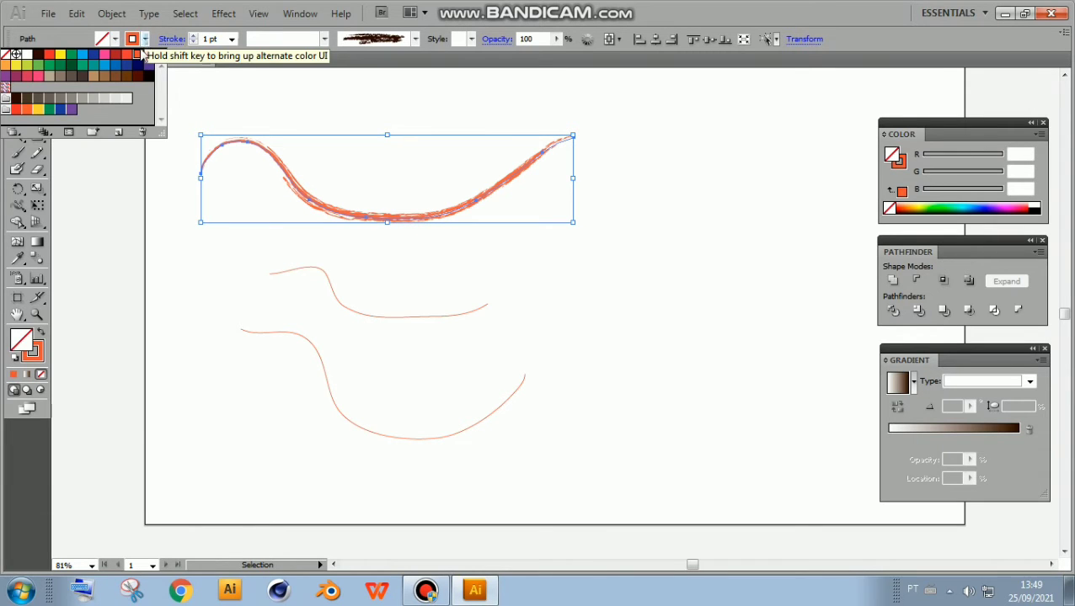
click(94, 57)
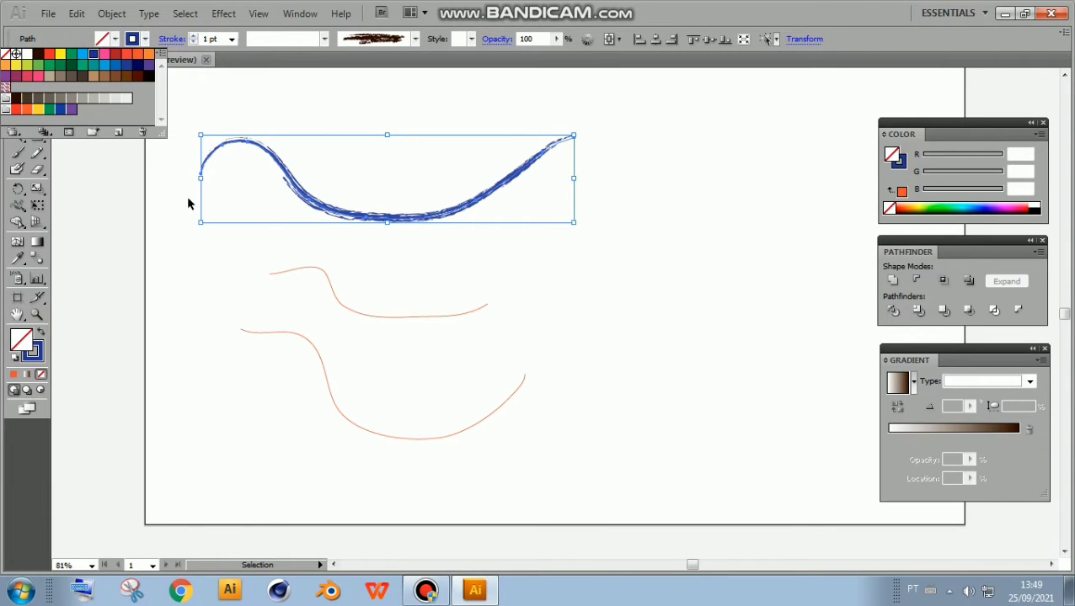
click(262, 267)
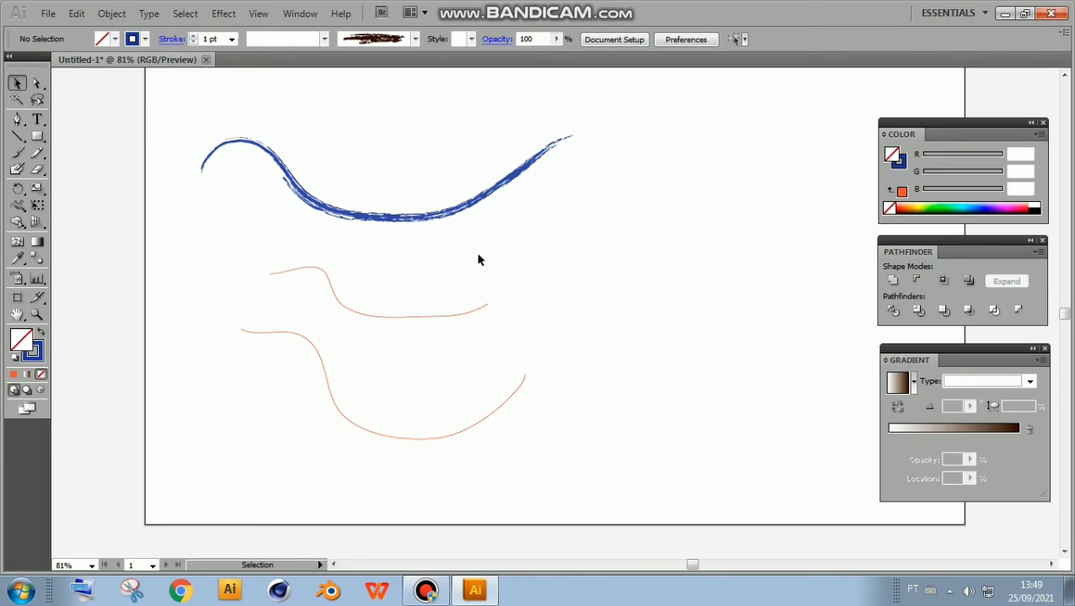
drag(432, 232, 433, 255)
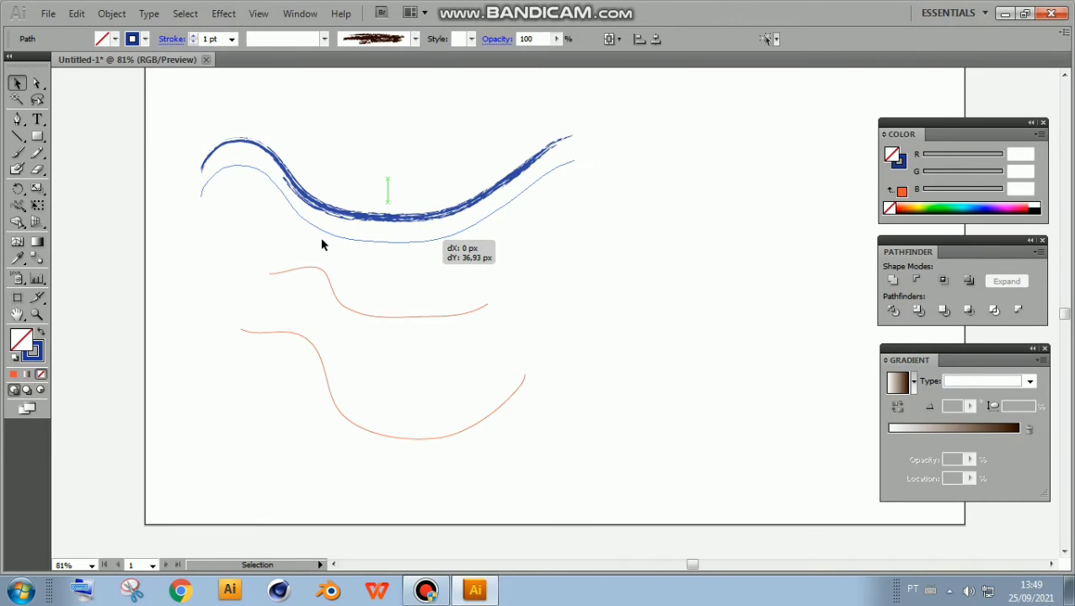
Scroll the Brush Definition list, then open the Brush Libraries menu to its Borders submenu
click(414, 39)
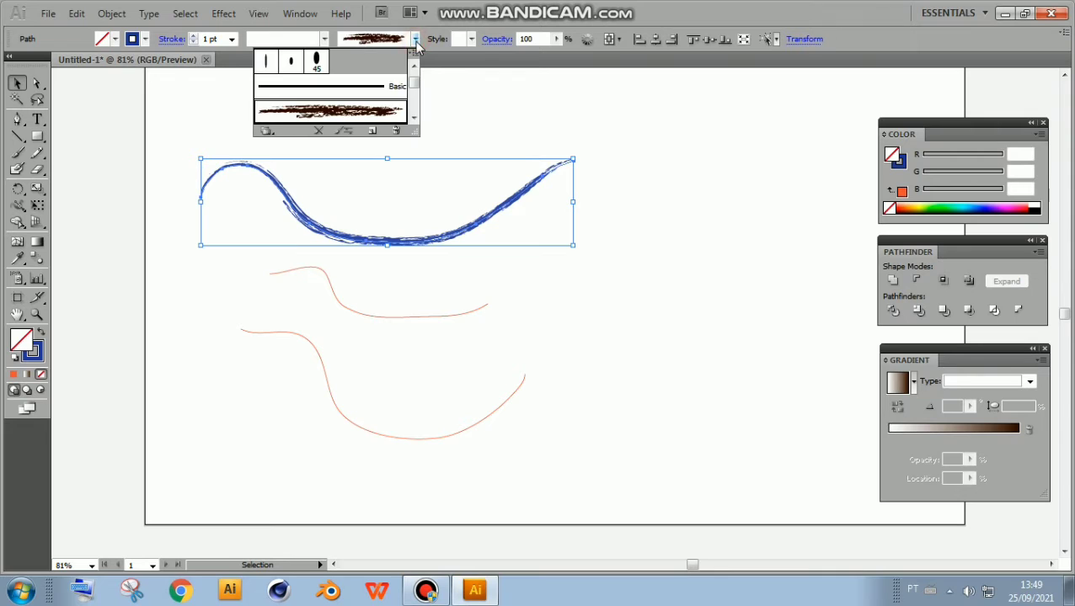
click(414, 118)
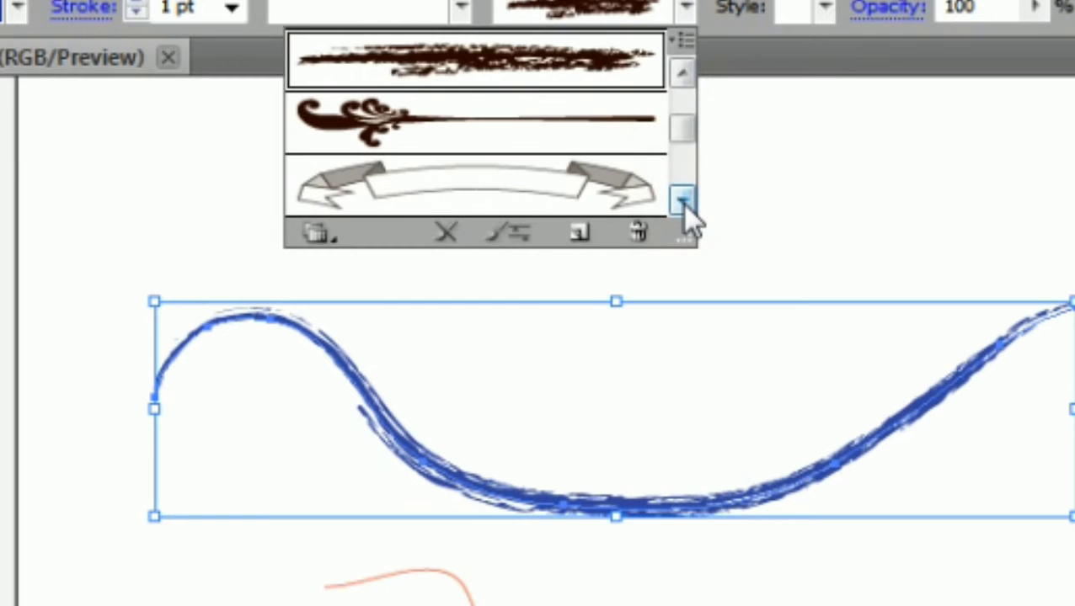
double_click(681, 203)
click(682, 203)
click(682, 203)
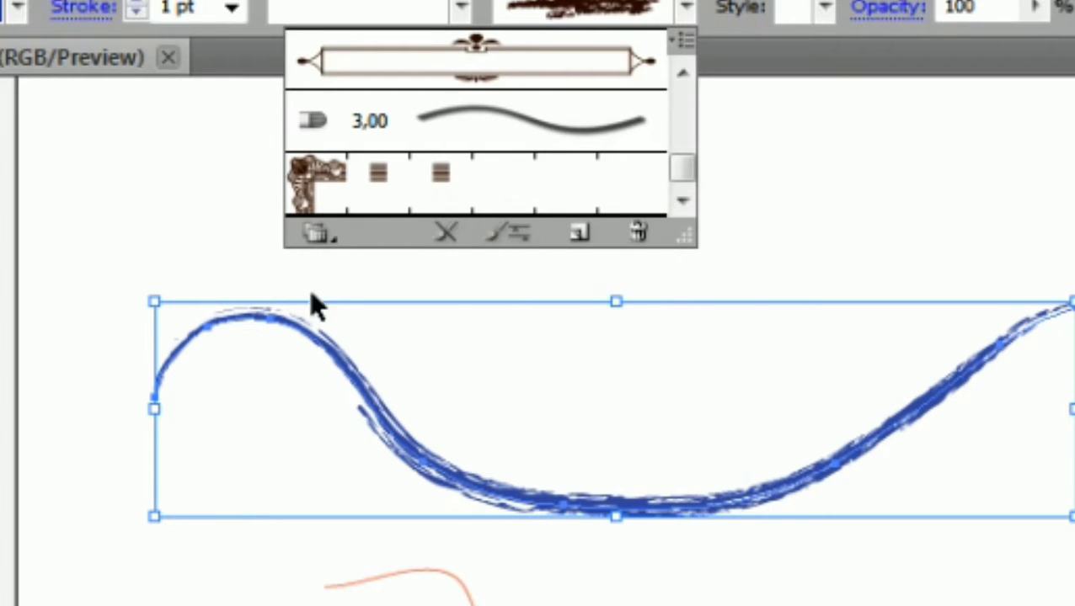
click(336, 238)
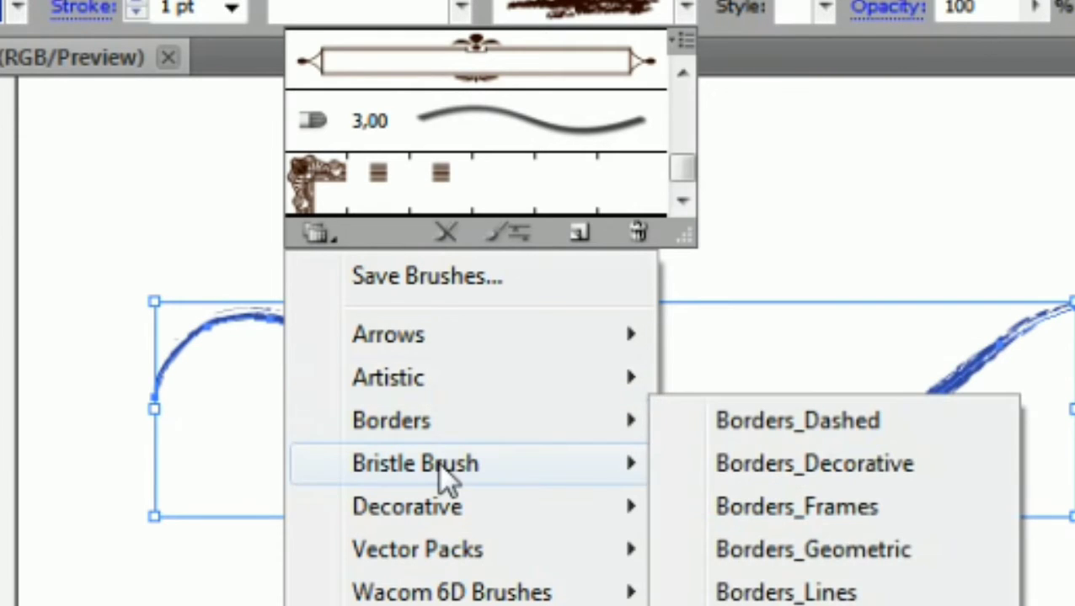
mouse_move(391, 420)
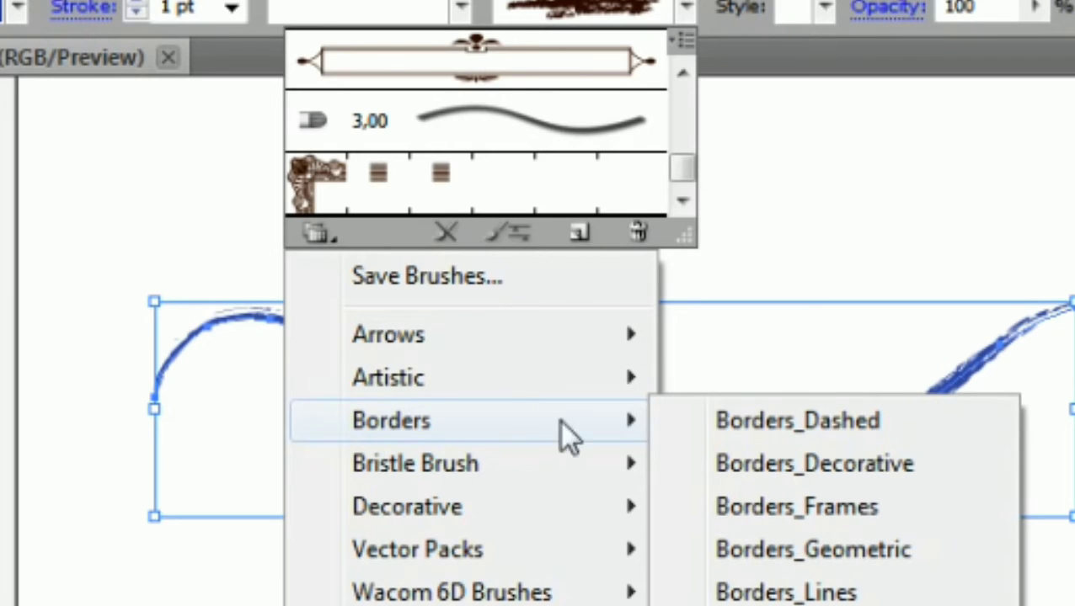
Load the Borders_Decorative brush library
click(773, 471)
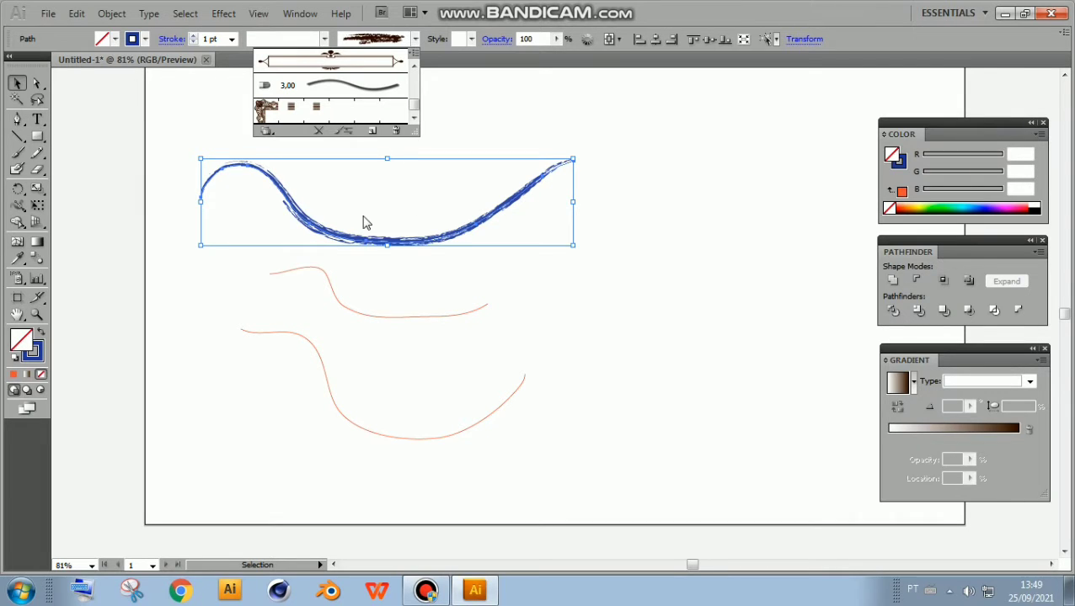
click(267, 131)
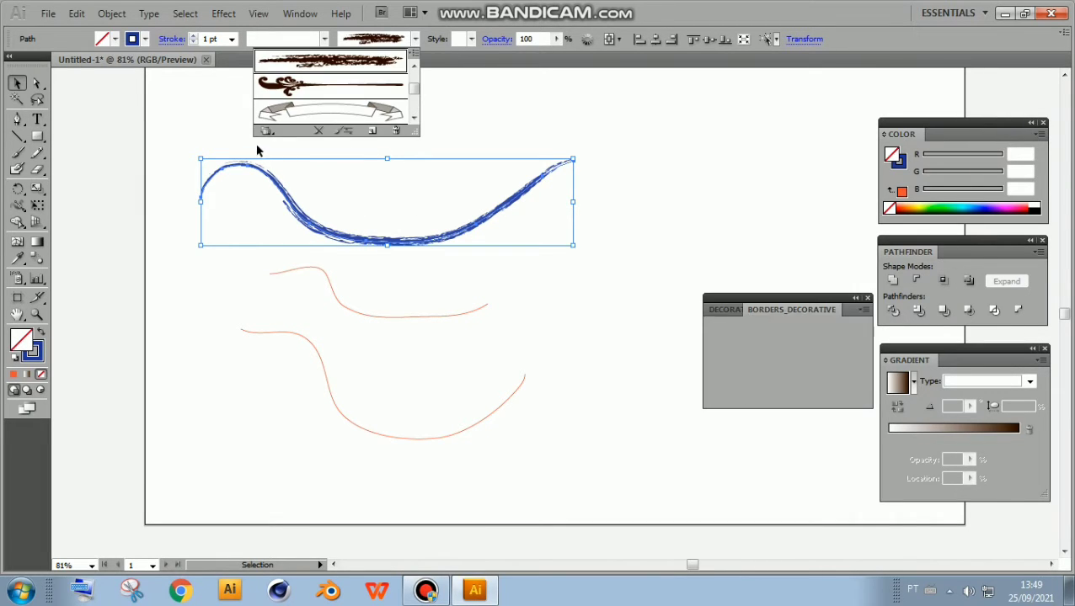
click(752, 294)
click(756, 295)
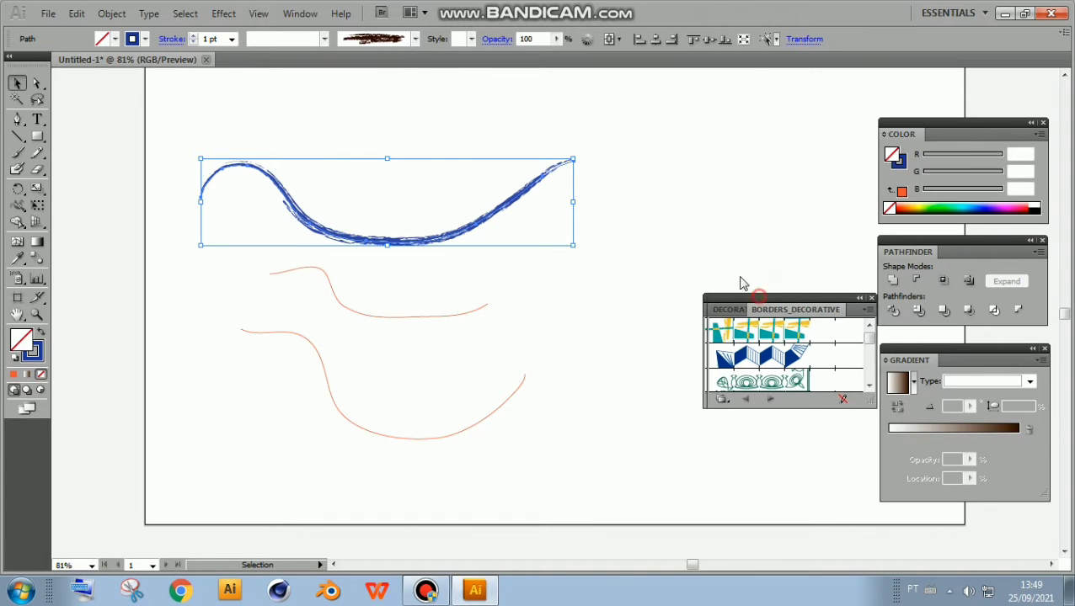
Move and widen the Borders_Decorative panel, then reselect the blue curve with Ctrl+A
drag(756, 296, 653, 105)
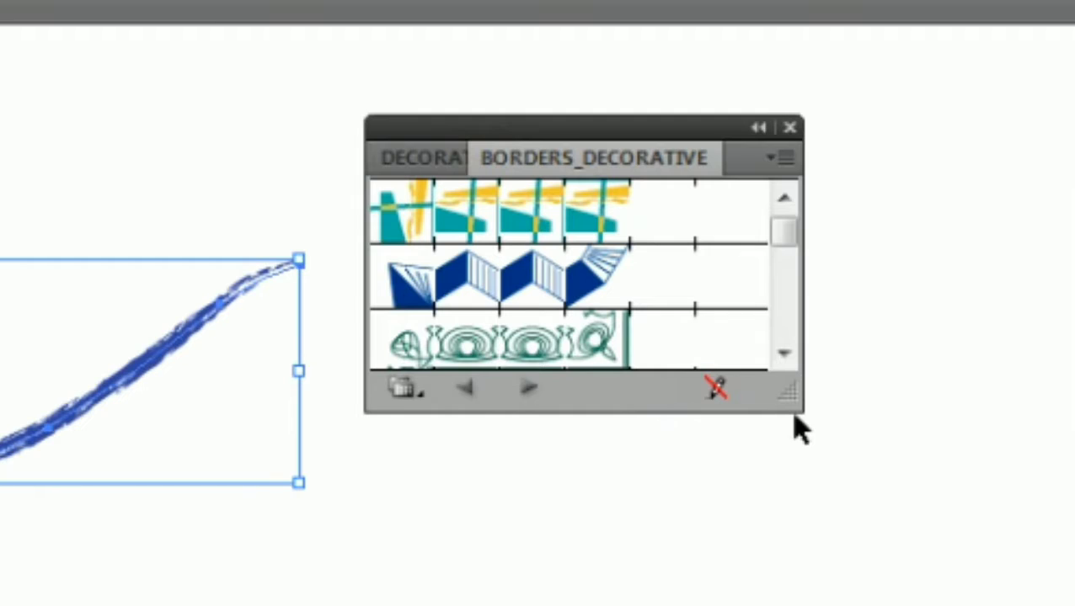
drag(764, 213, 828, 217)
drag(968, 412, 977, 413)
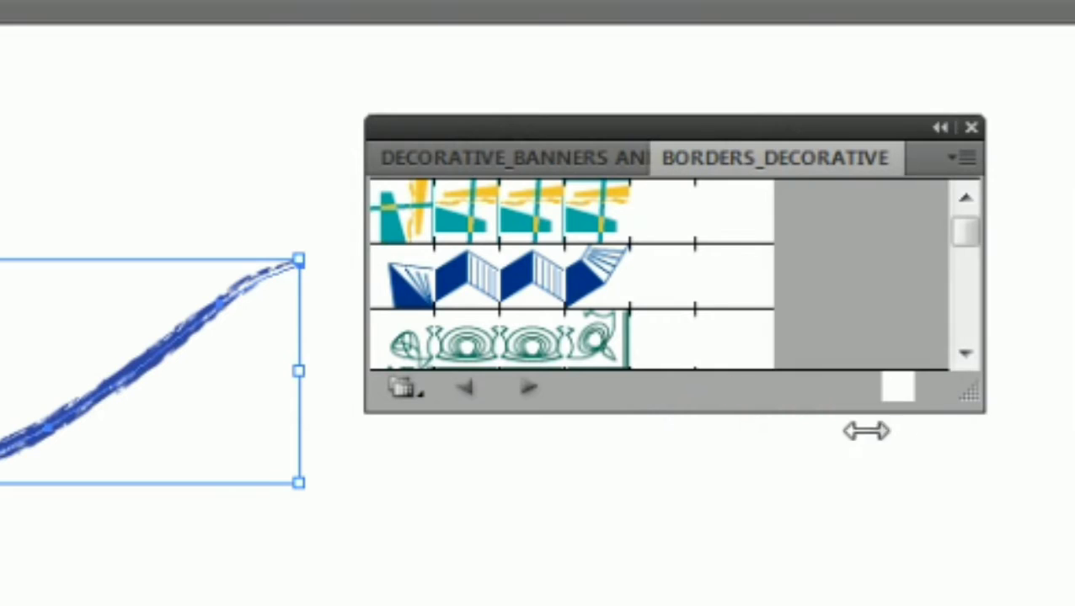
click(808, 421)
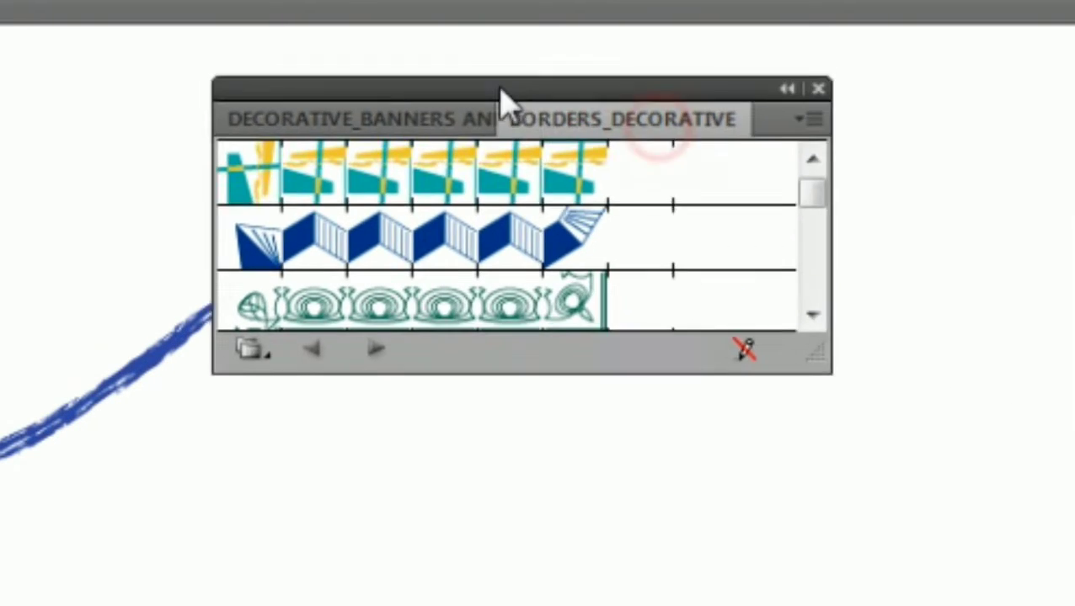
drag(661, 134, 514, 139)
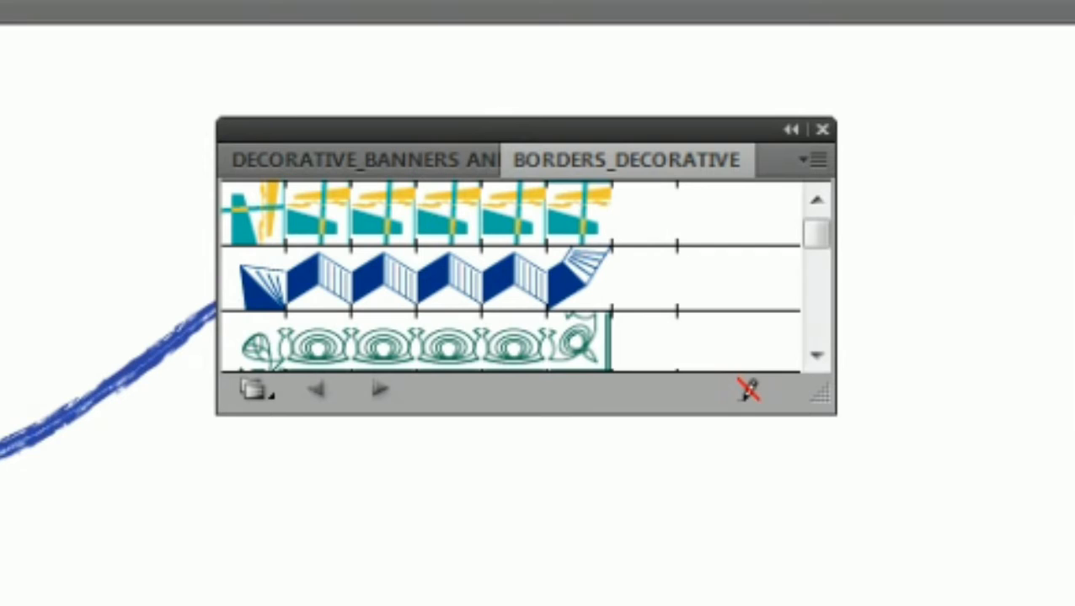
key(ctrl+a)
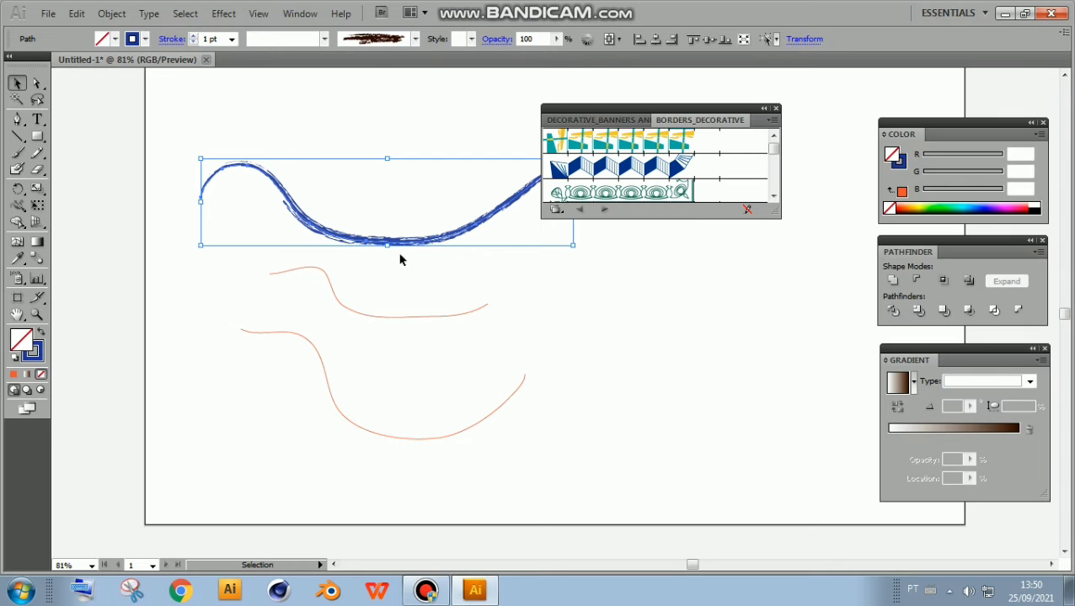
Try the Accordion Fold, circular ornament, Celtic knot, orange zigzag and Crystals borders on the curve
click(624, 170)
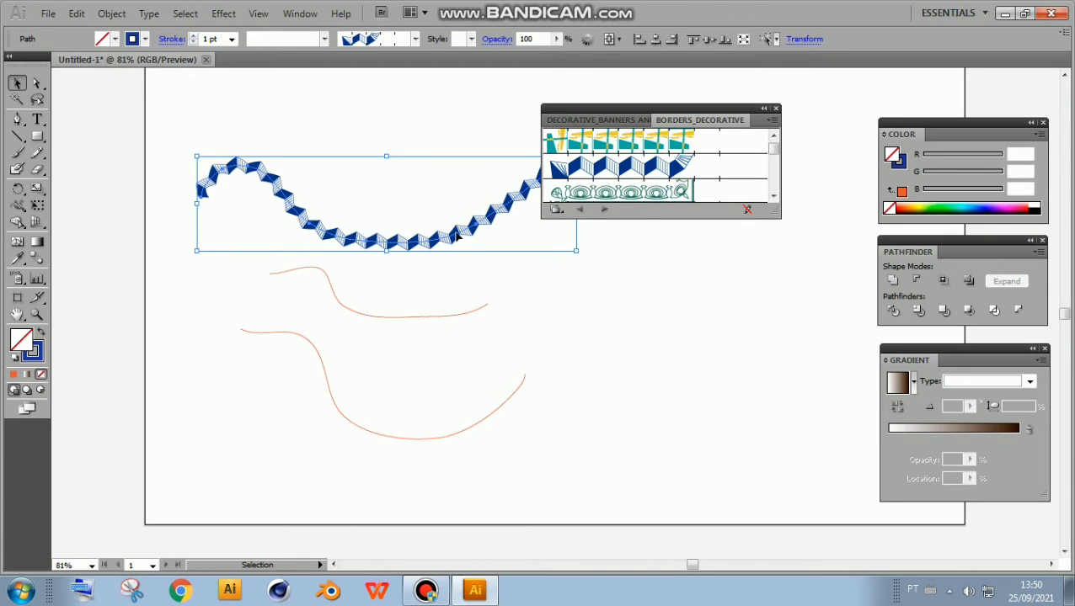
click(615, 192)
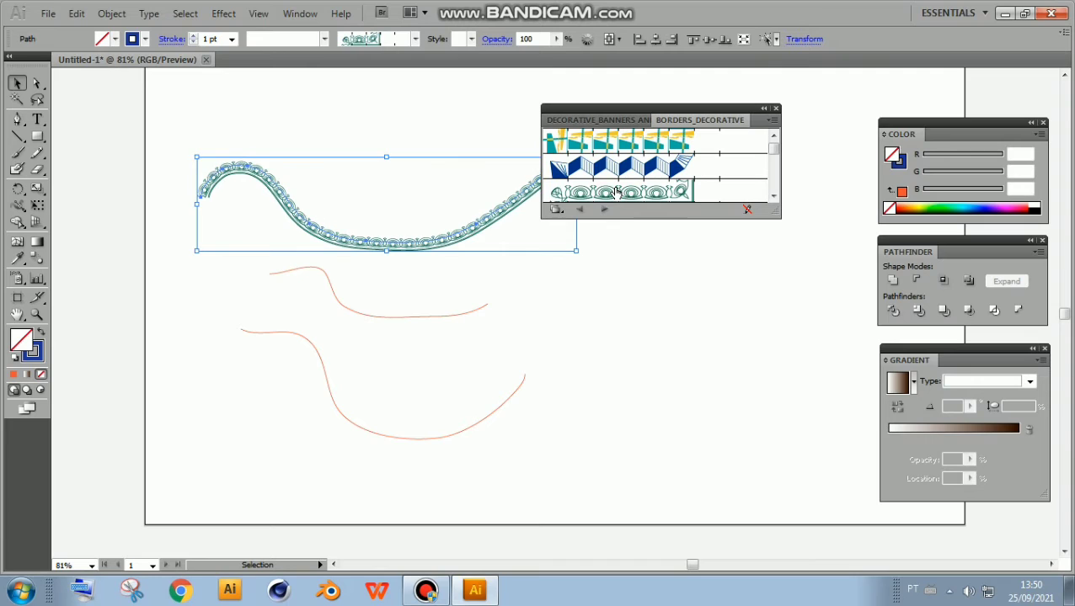
scroll(687, 202, down, 1)
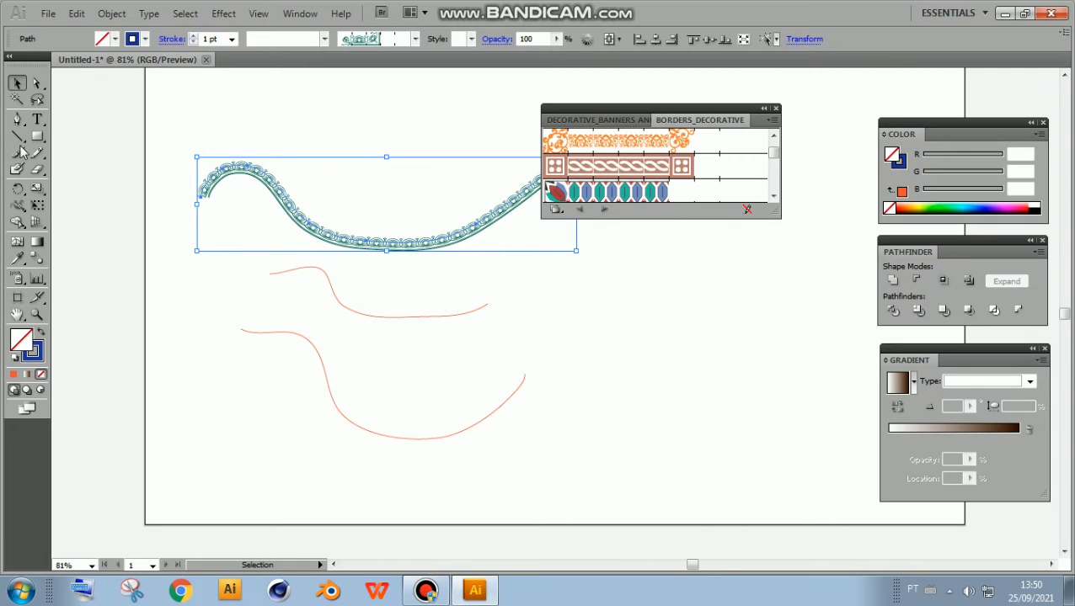
click(612, 170)
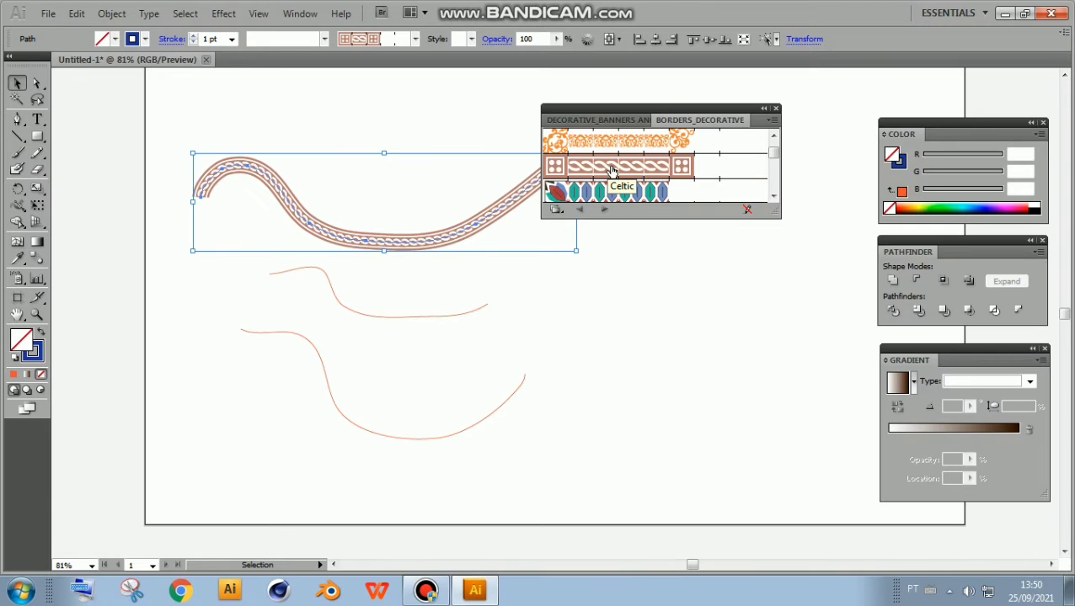
click(773, 195)
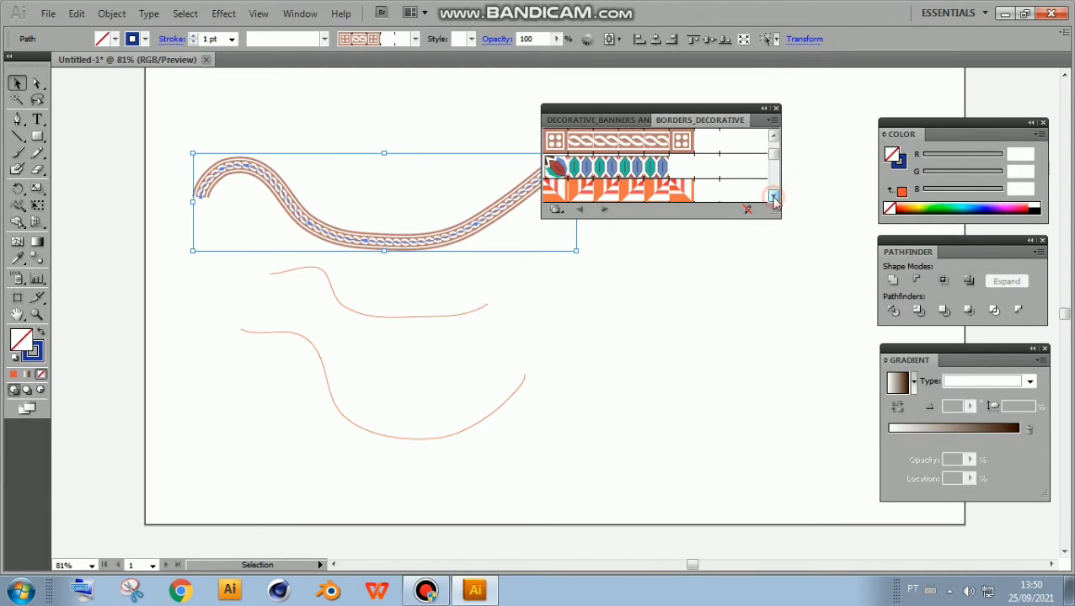
click(674, 165)
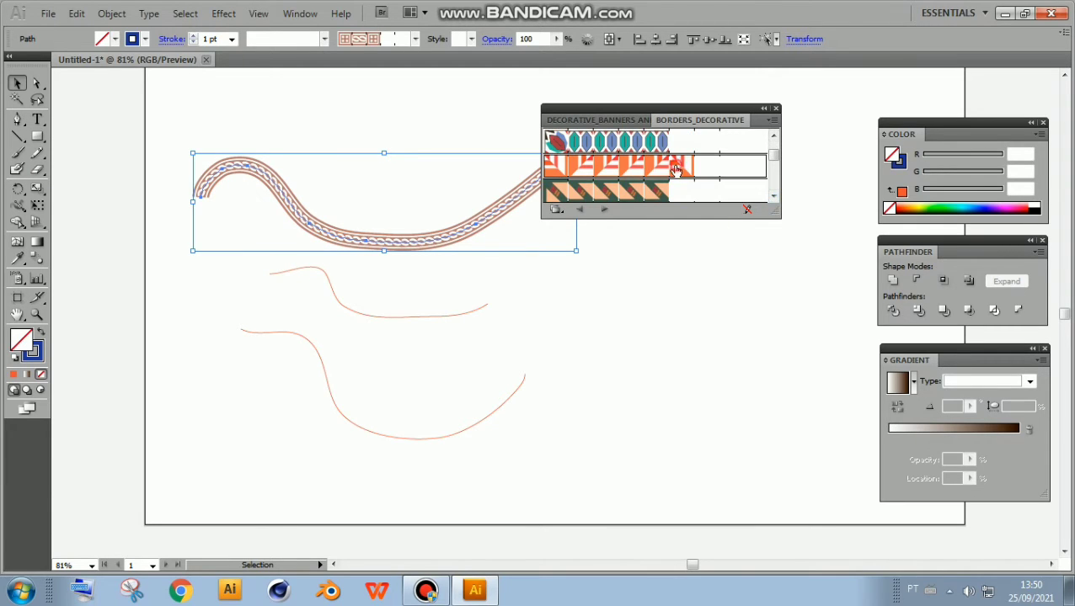
click(611, 143)
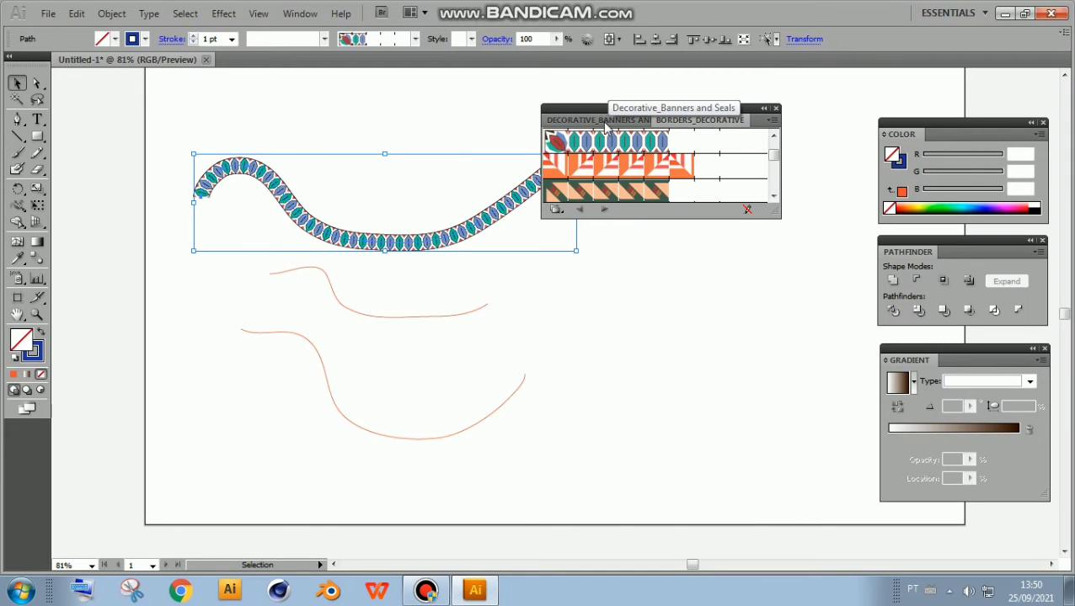
From Decorative_Banners and Seals, try the diamond banner, then apply grey Banner 14
click(600, 120)
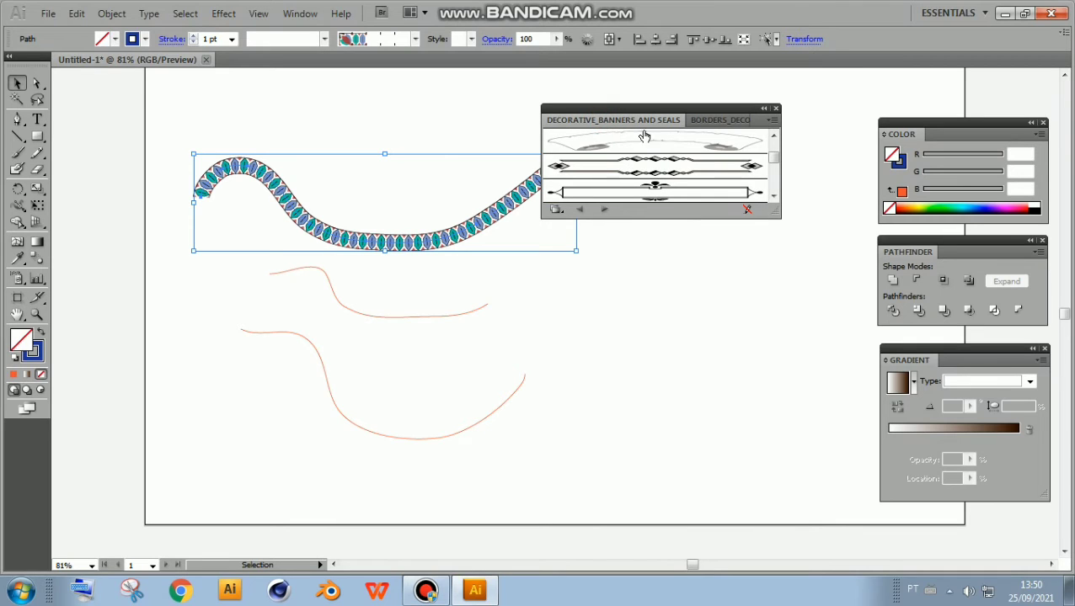
click(645, 166)
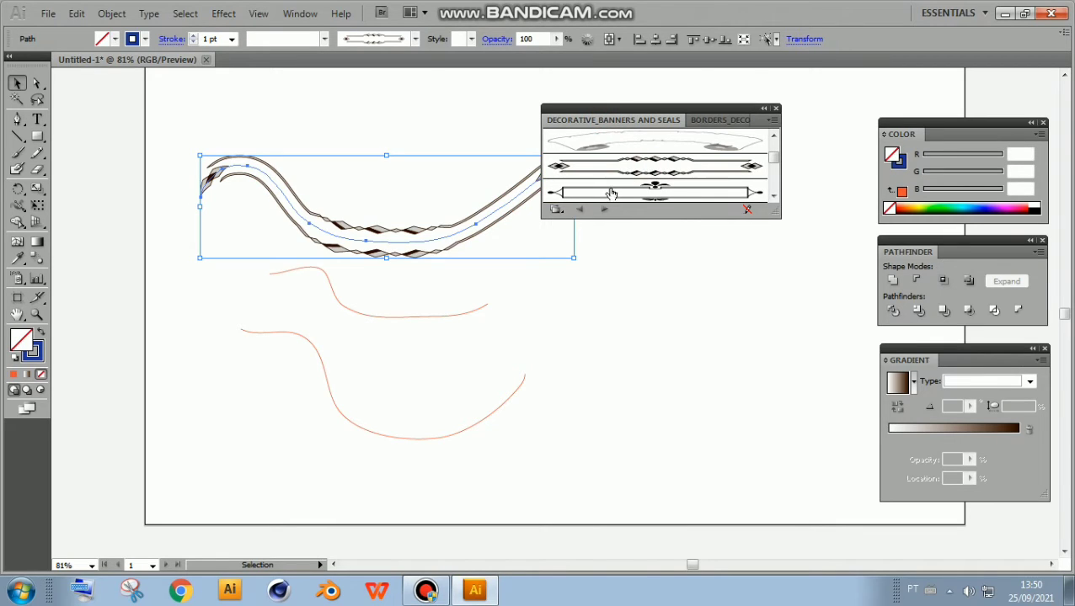
click(621, 147)
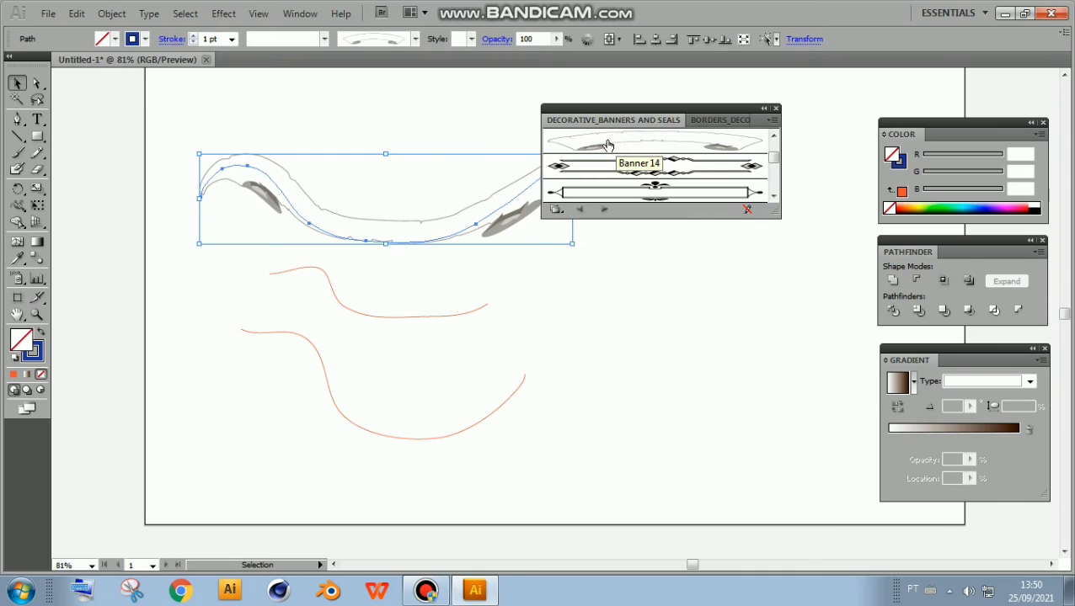
From Decorative_Text Dividers, try Text Divider 1 and a red swirl, then apply blue arrow Text Divider 15
click(567, 215)
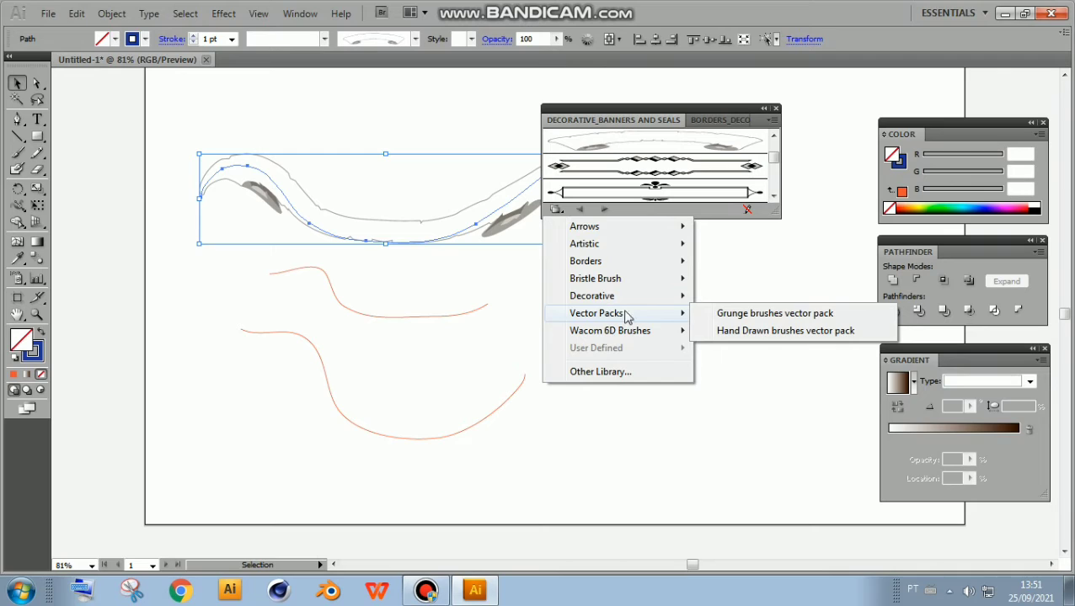
mouse_move(592, 296)
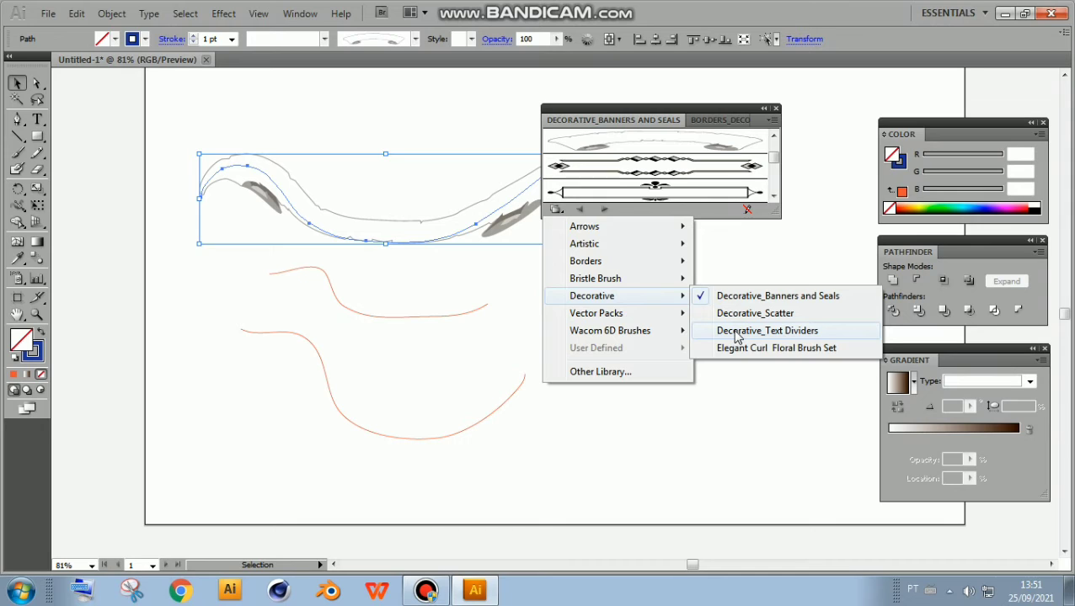
click(737, 334)
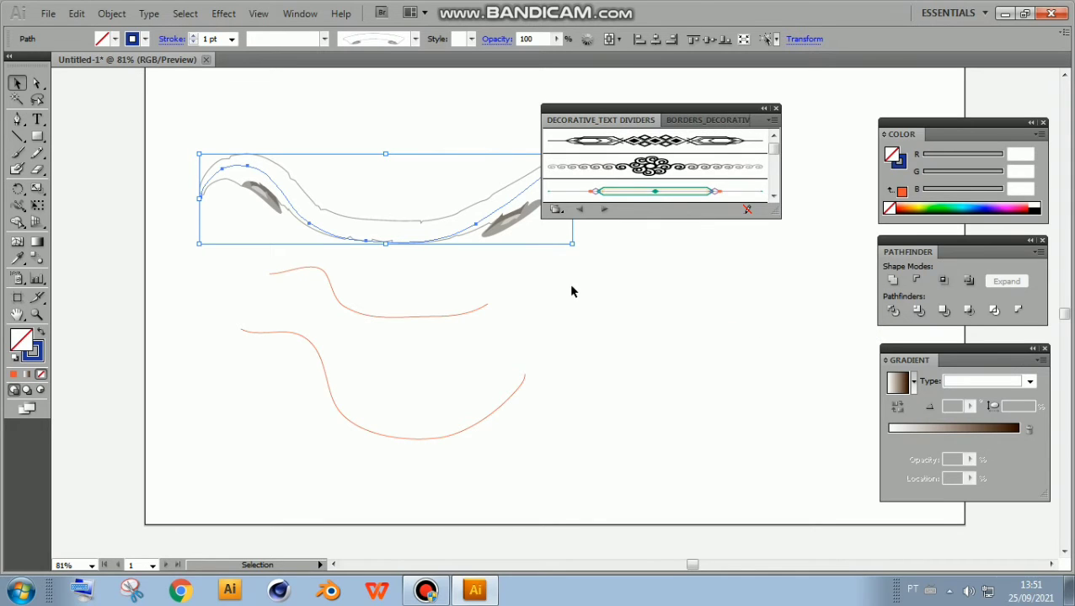
click(657, 143)
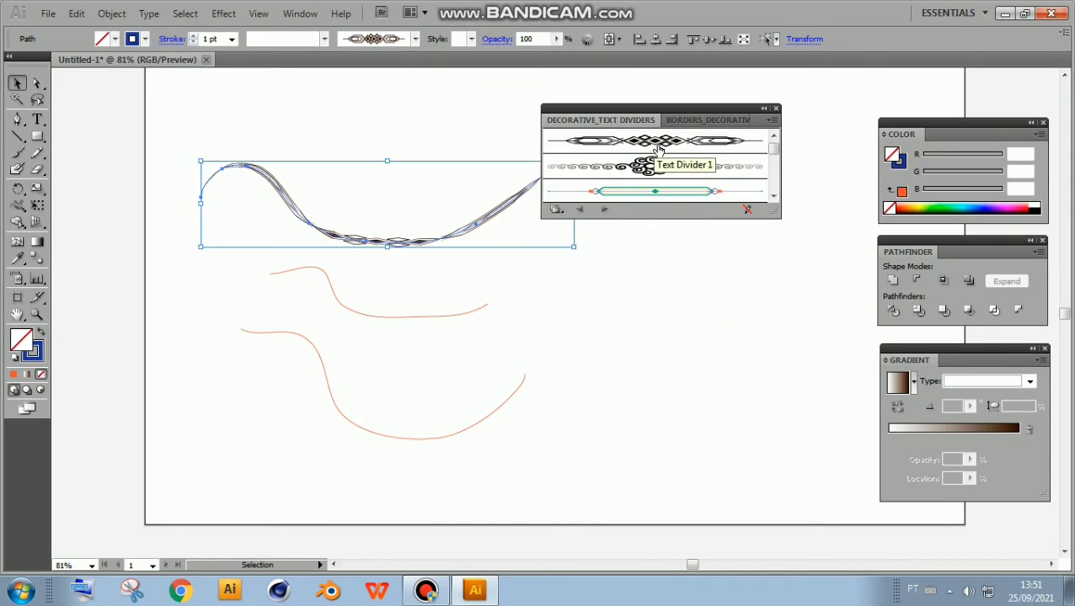
click(773, 198)
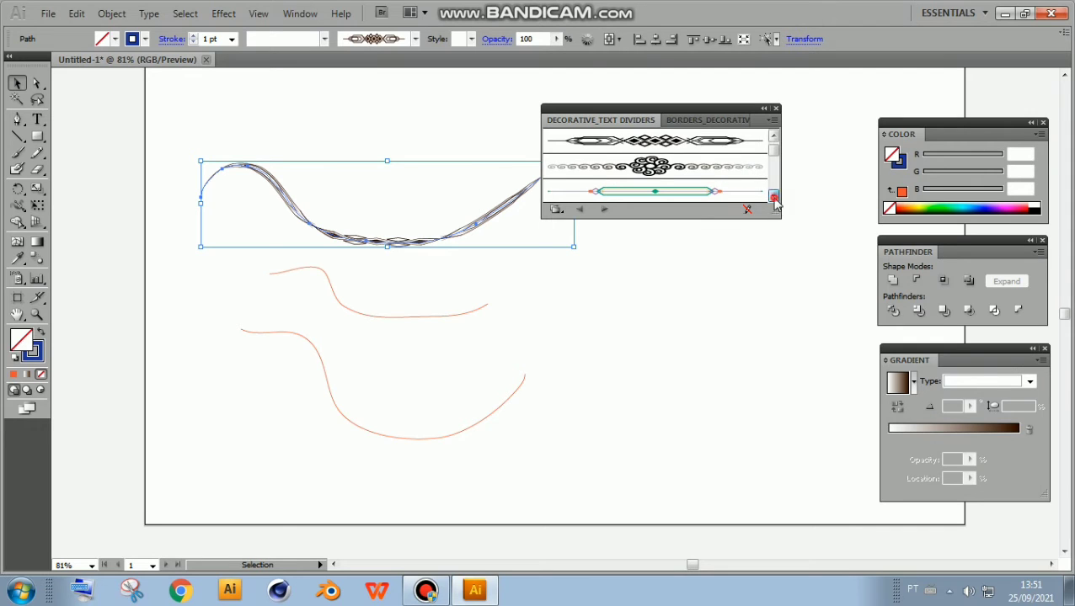
click(774, 198)
click(706, 166)
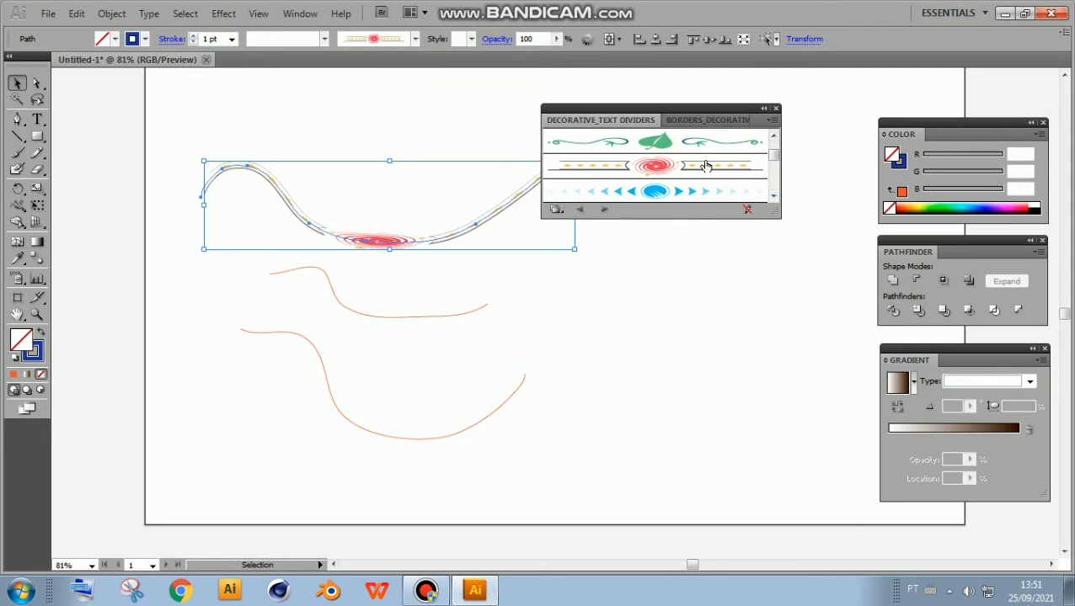
click(691, 192)
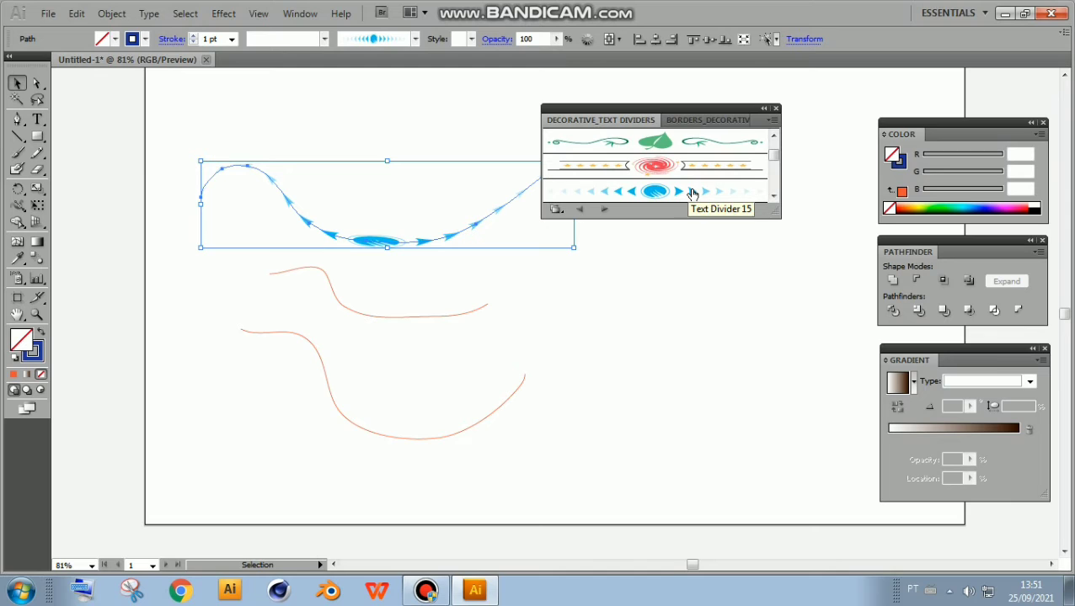
click(492, 123)
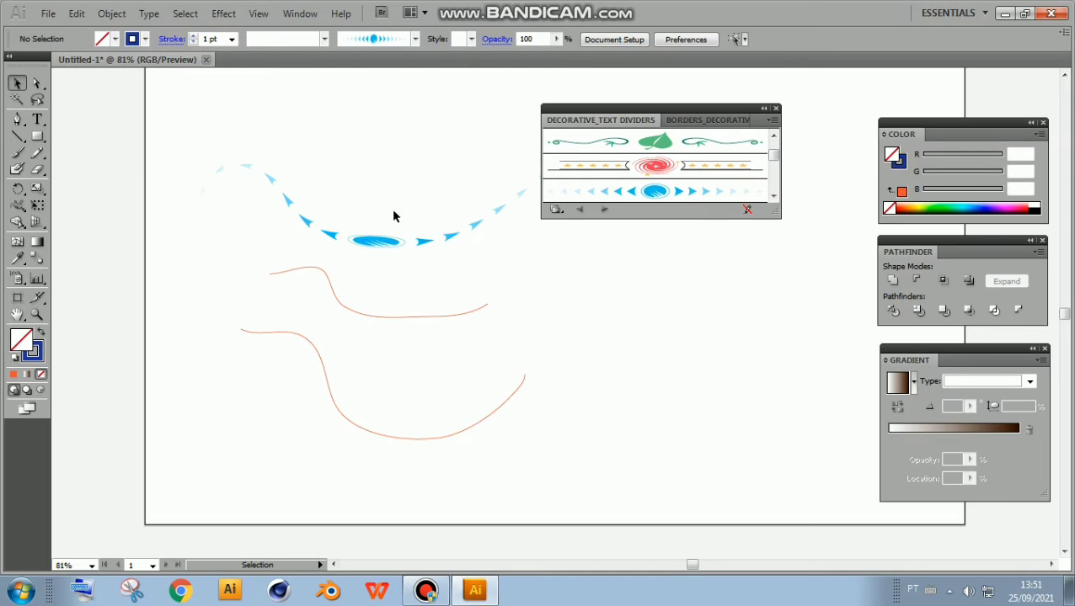
click(373, 242)
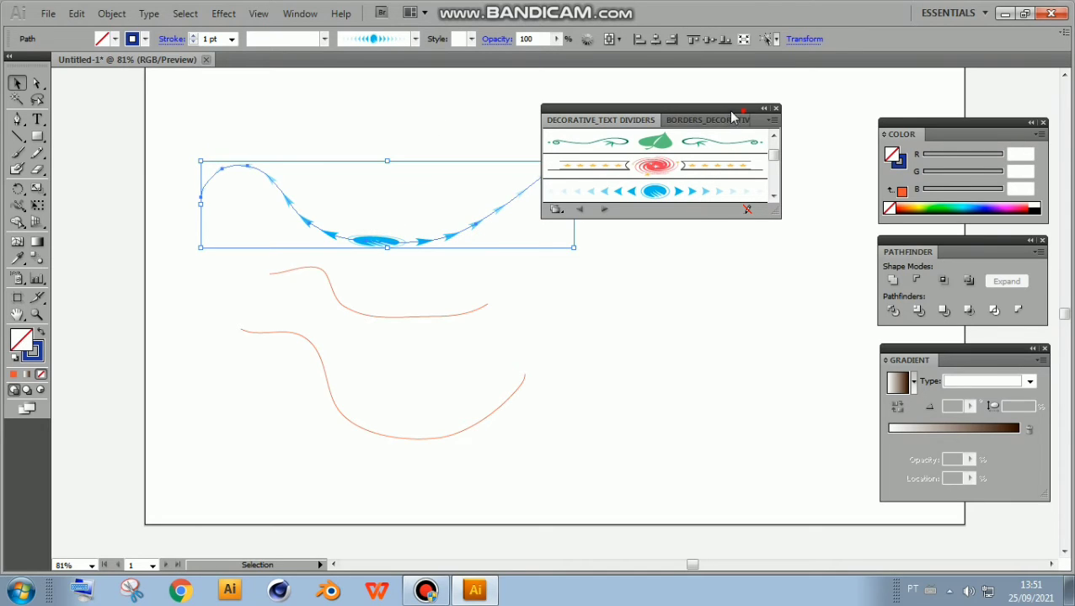
Move the brush library aside and stretch the blue arrow path taller by its bottom handle
drag(732, 116, 869, 104)
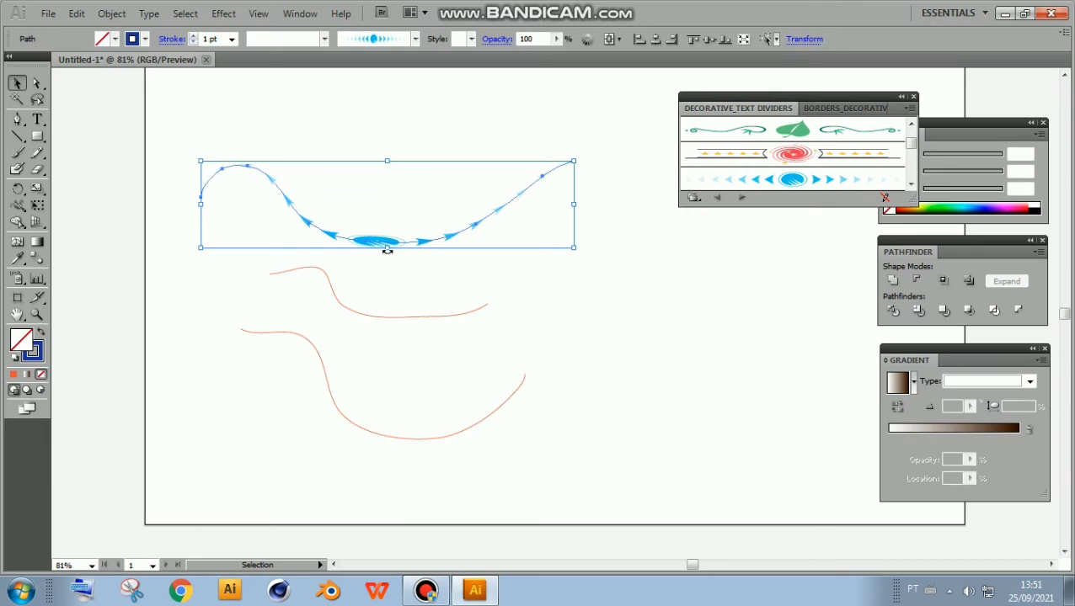
drag(386, 247, 384, 350)
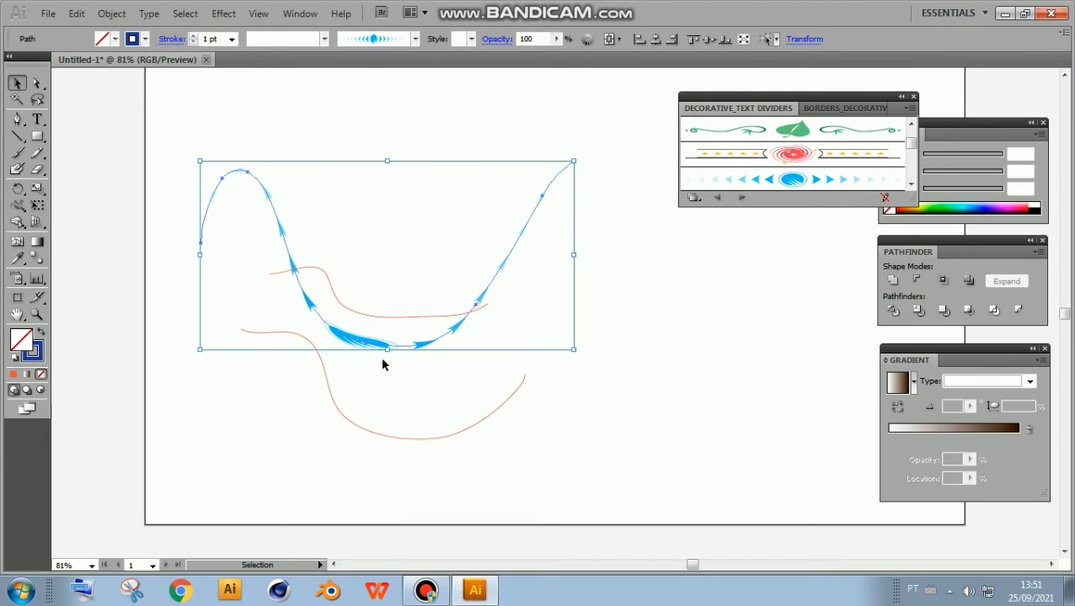
click(560, 398)
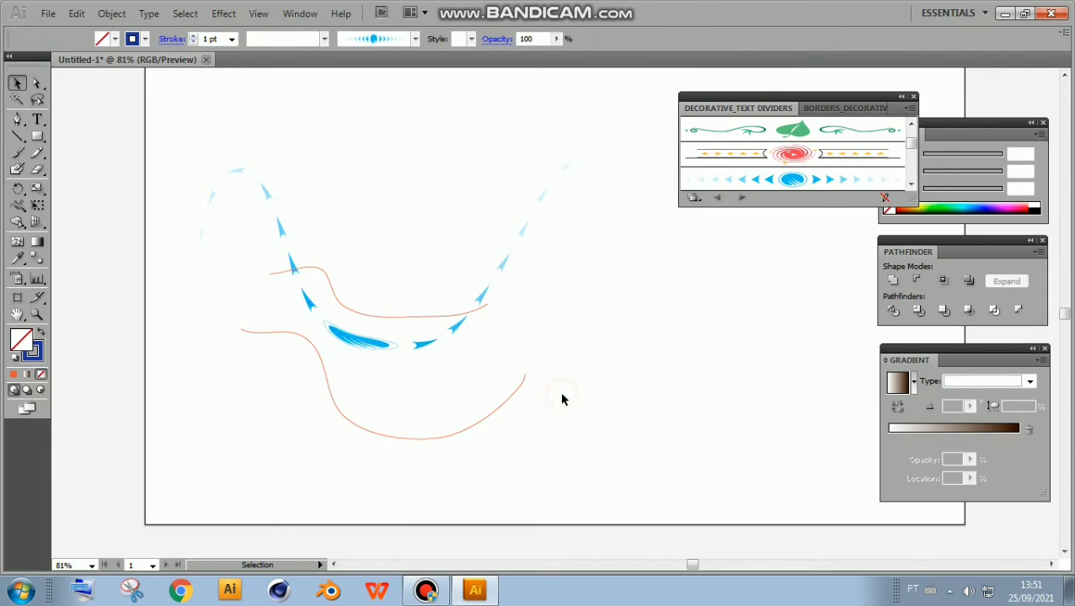
Delete both orange curves below the blue arrow path, then reselect the arrow path
click(437, 319)
click(496, 422)
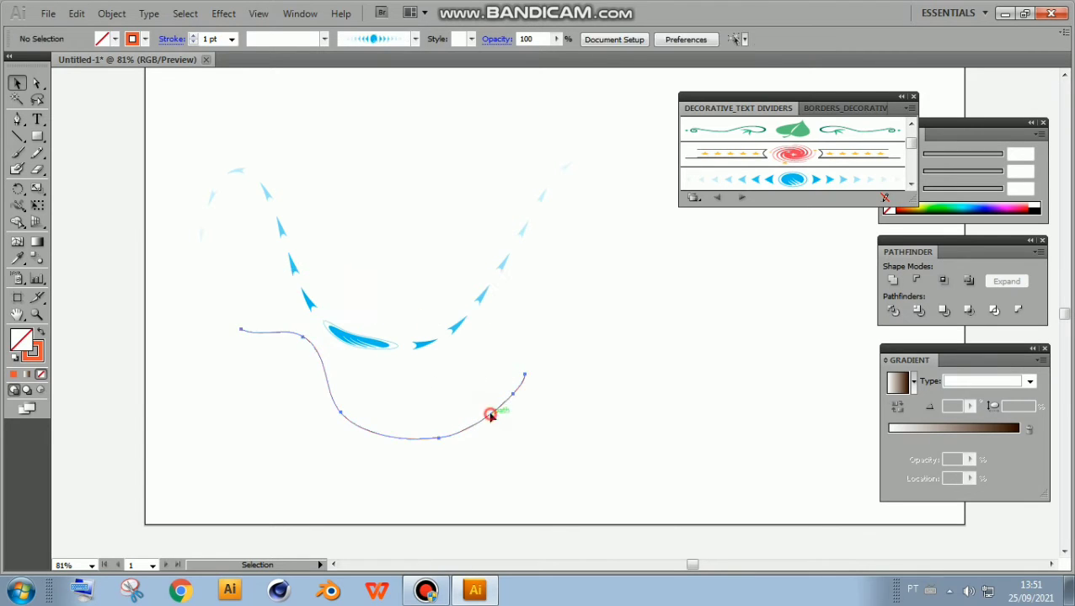
click(497, 409)
key(Delete)
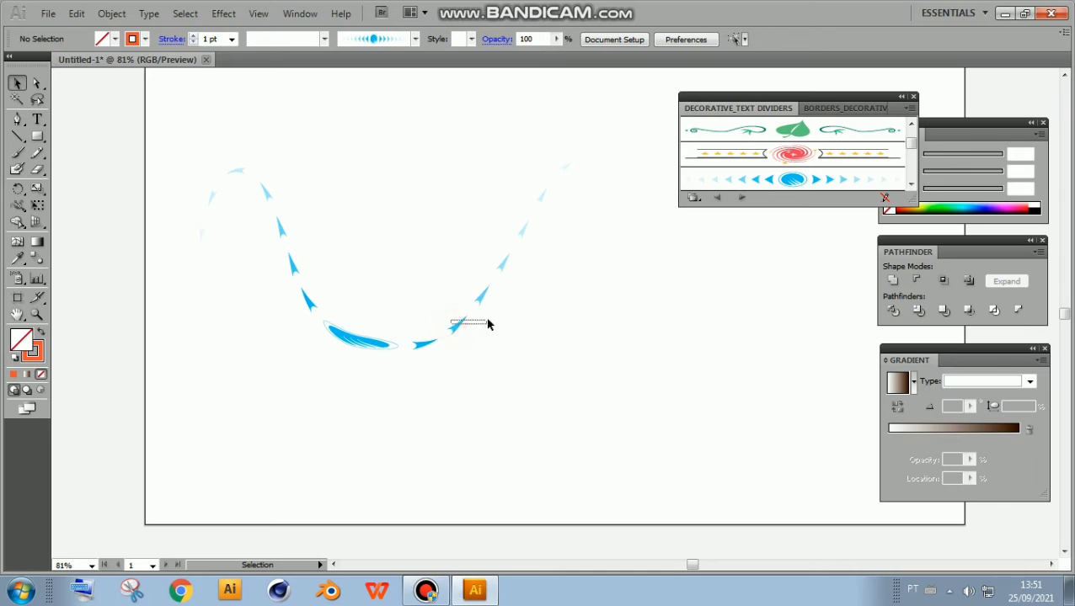
click(389, 341)
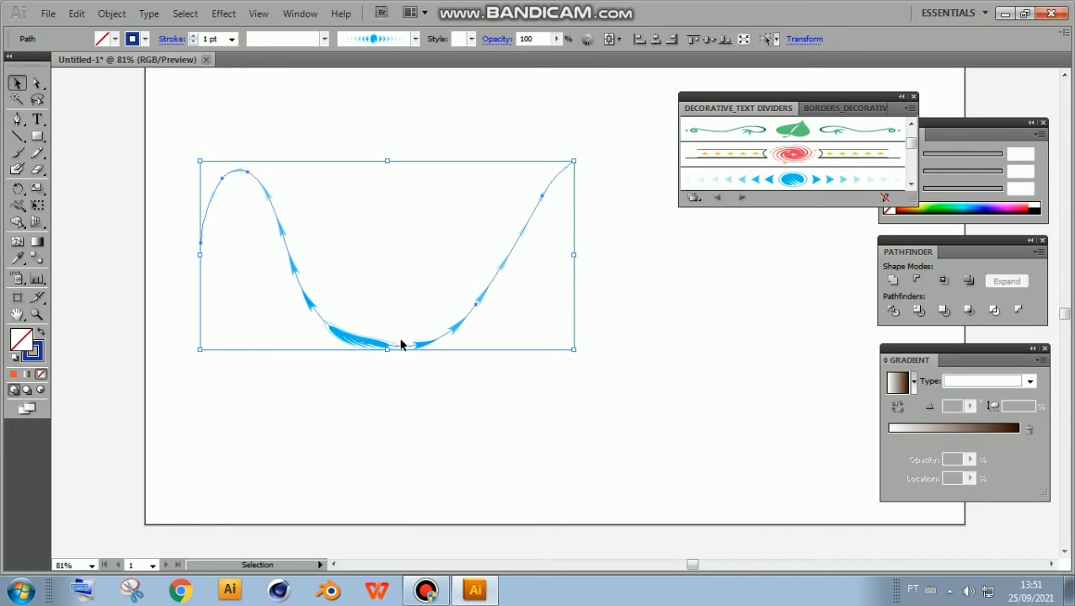
click(367, 348)
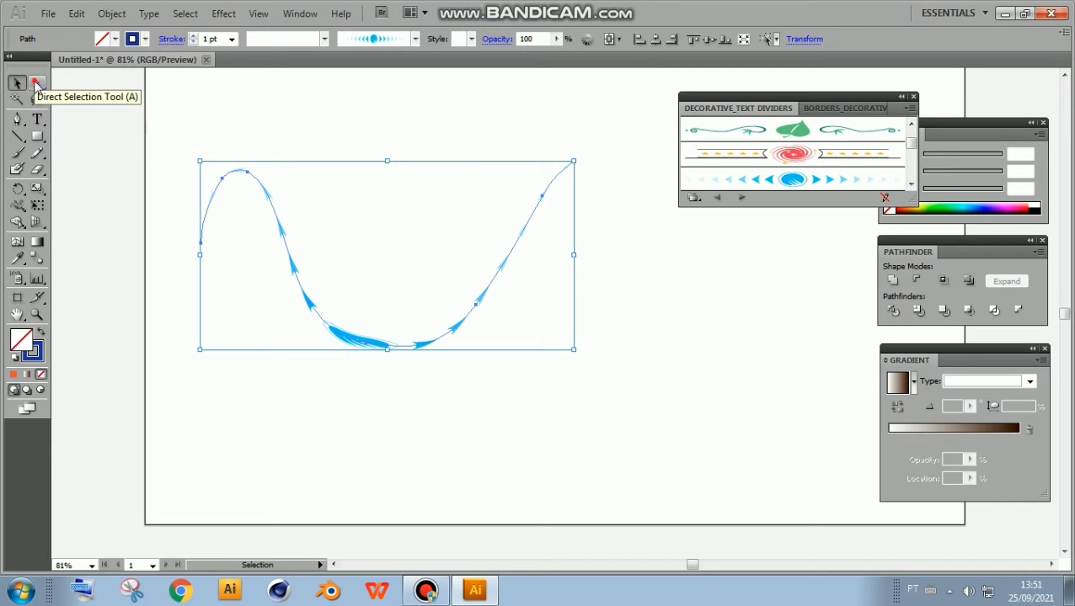
Drag the top anchor and lower segments into an angular line with a raised peak and steep drop
click(36, 85)
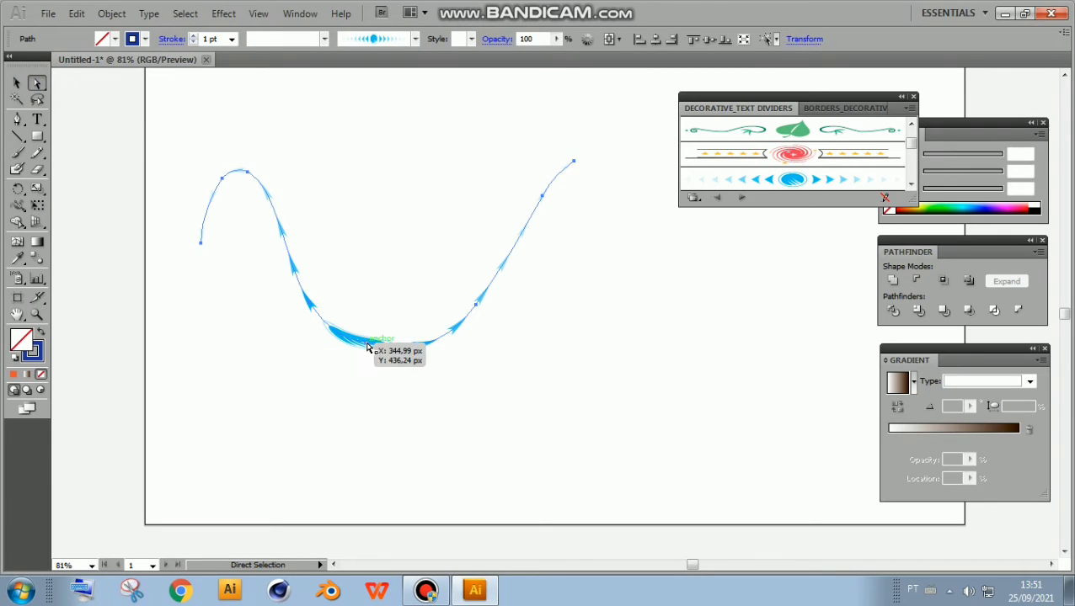
click(249, 181)
click(248, 219)
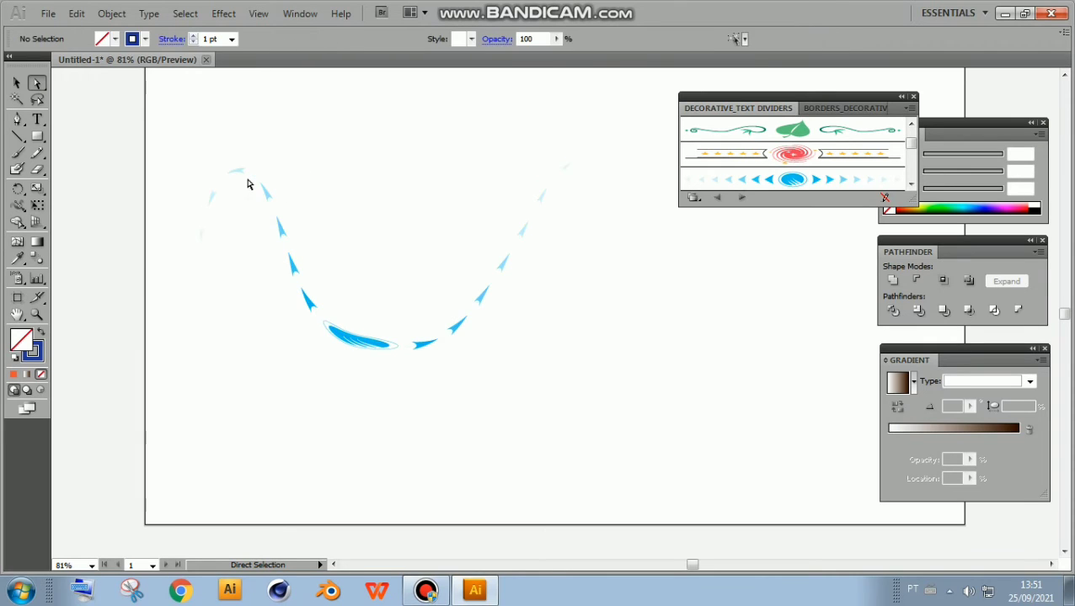
mouse_move(250, 179)
mouse_down()
mouse_move(302, 131)
mouse_move(339, 159)
mouse_move(448, 190)
mouse_up()
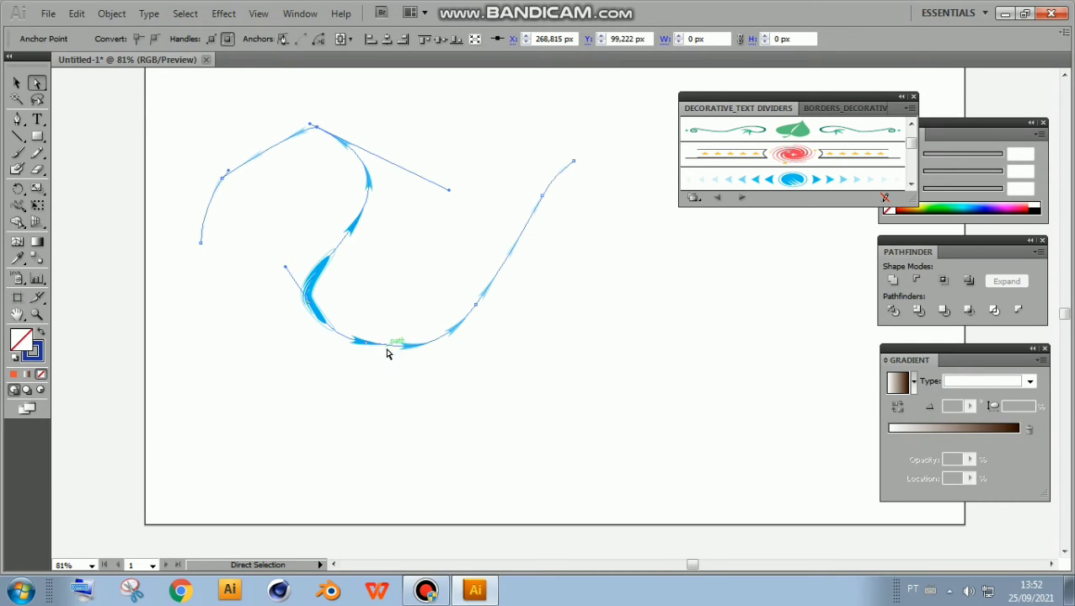
drag(363, 349, 447, 283)
mouse_move(318, 323)
mouse_down()
mouse_move(486, 199)
mouse_move(439, 145)
mouse_up()
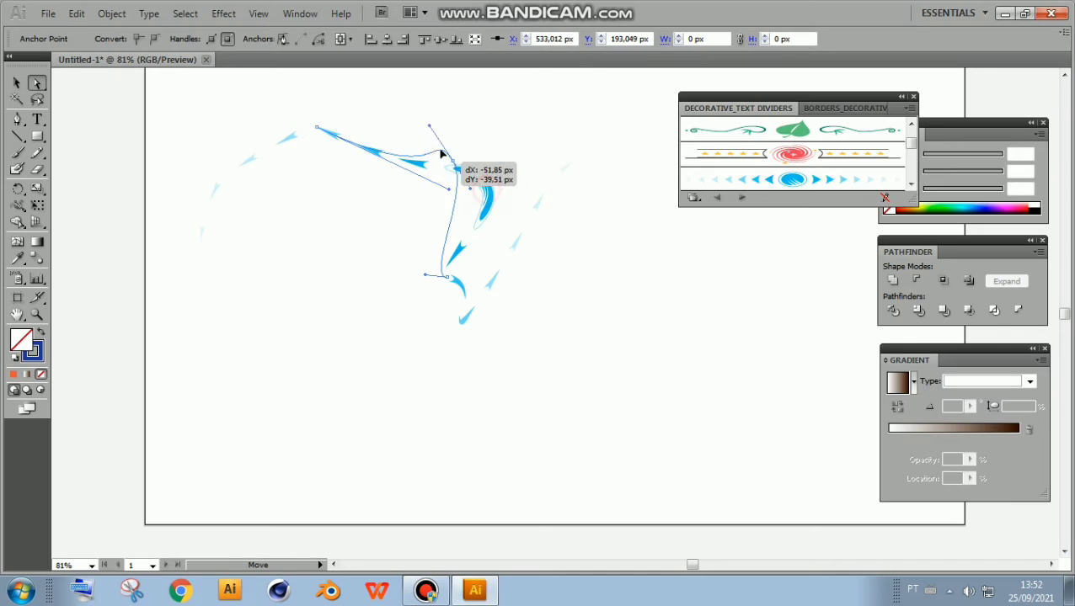
key(v)
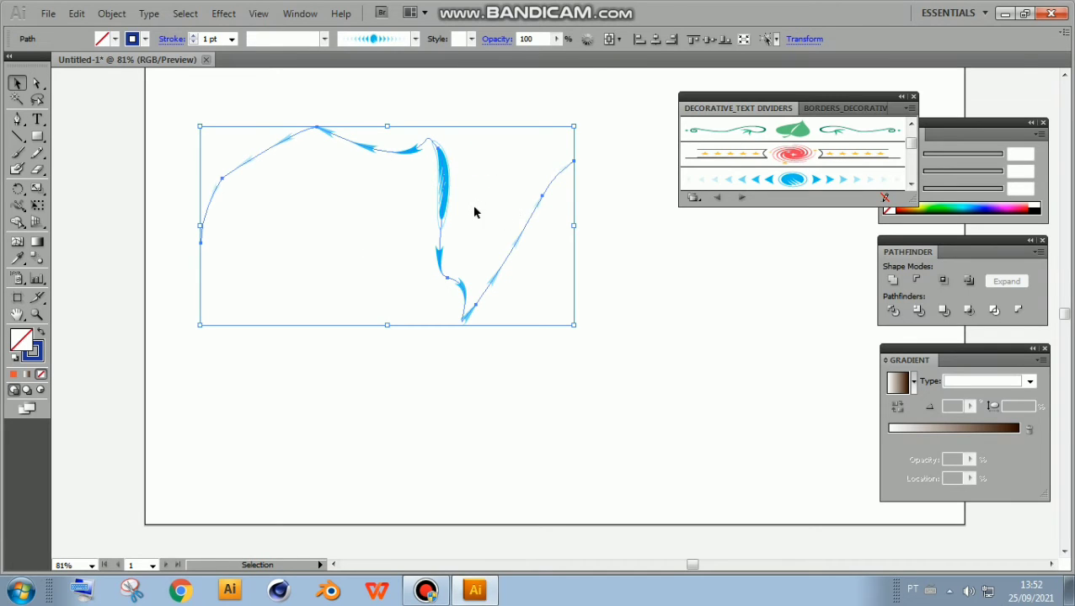
Raise the blue arrow path's stroke weight to 7 pt
click(195, 36)
click(195, 36)
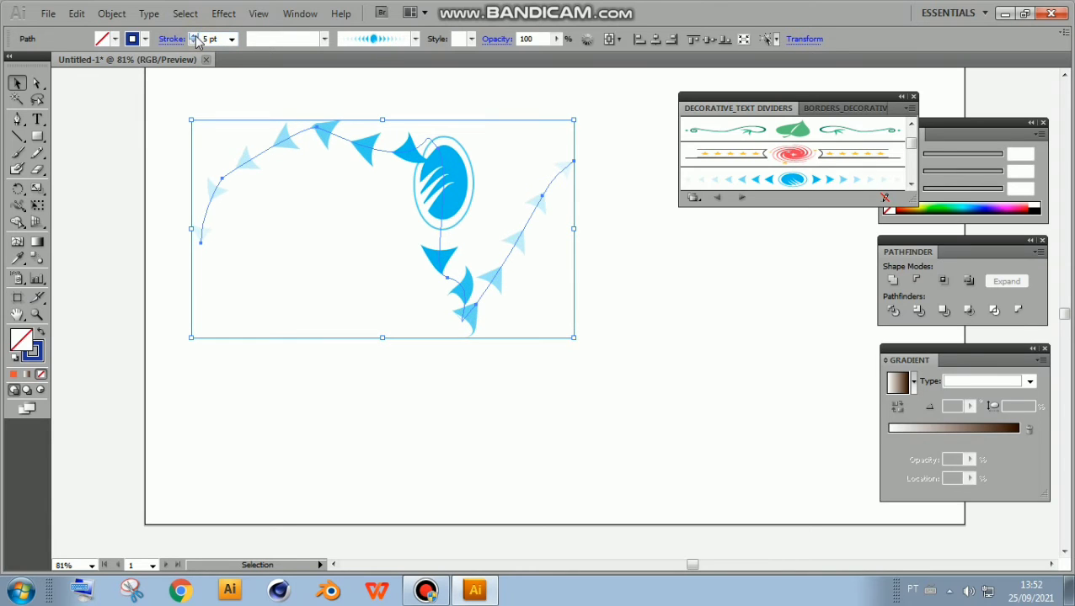
click(193, 36)
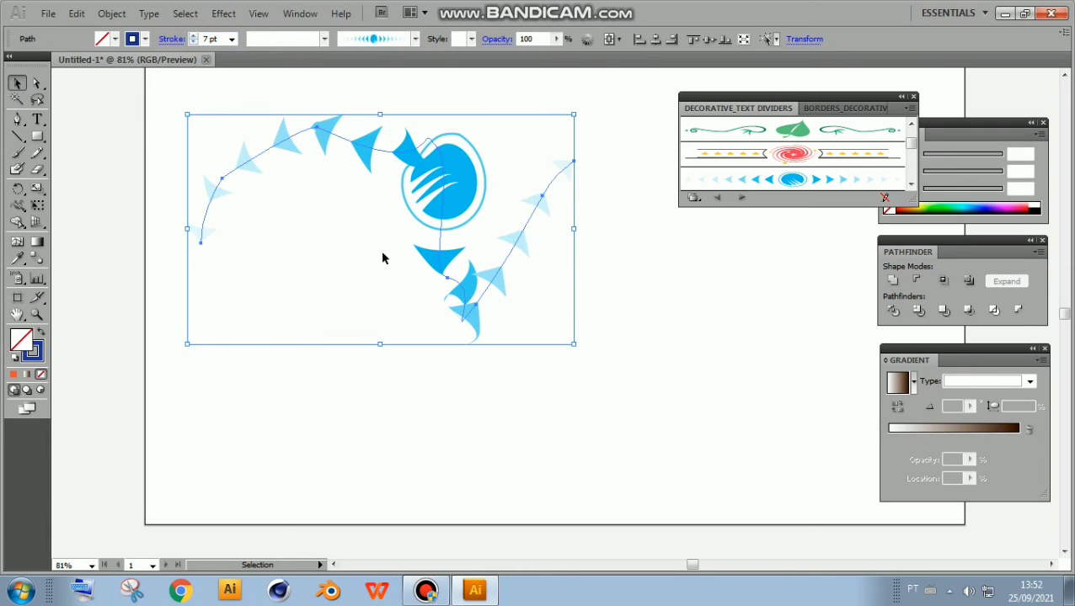
Shift the arrow path down-right and drag its anchors into a wide loop around the logo
click(37, 81)
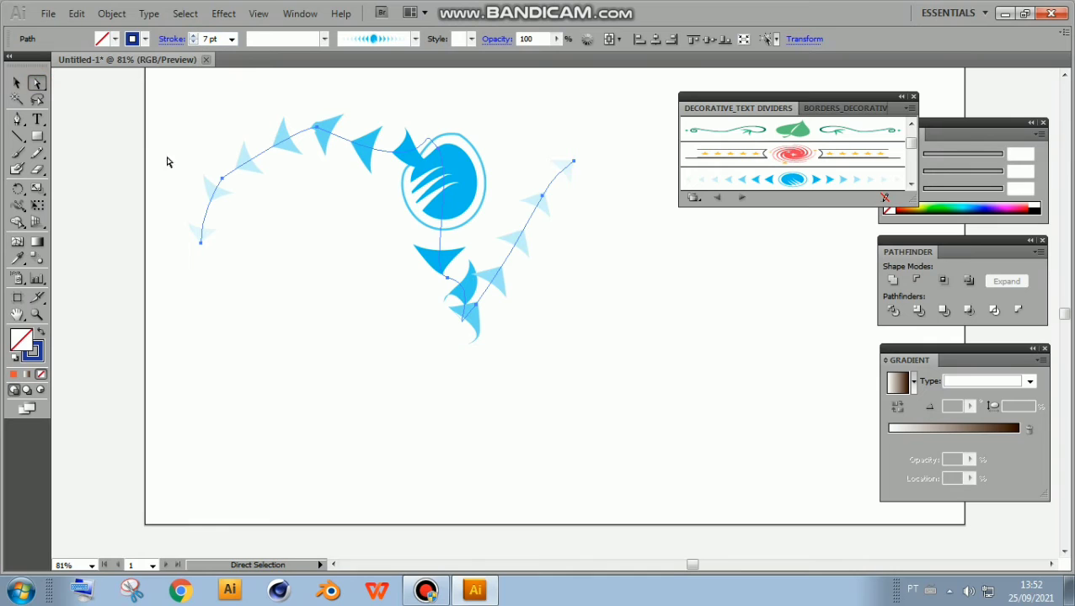
drag(224, 187, 235, 246)
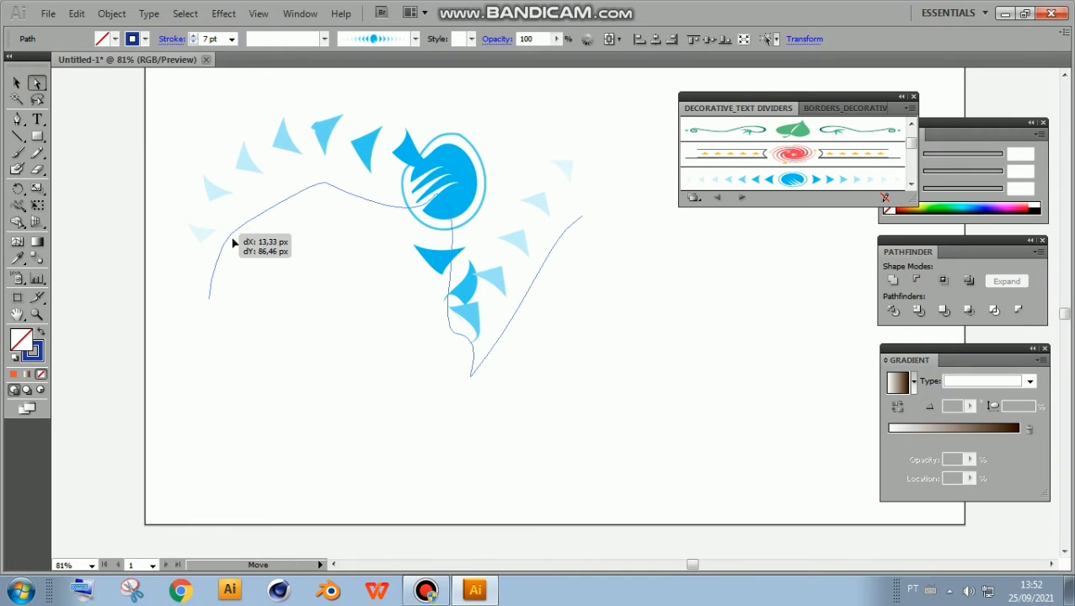
drag(215, 308, 245, 292)
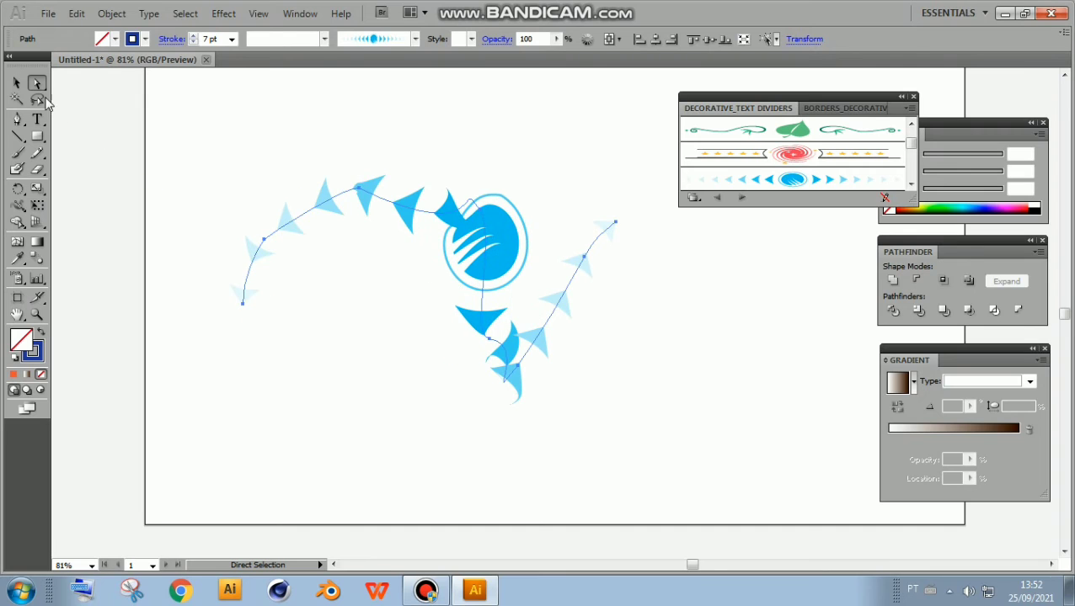
click(203, 202)
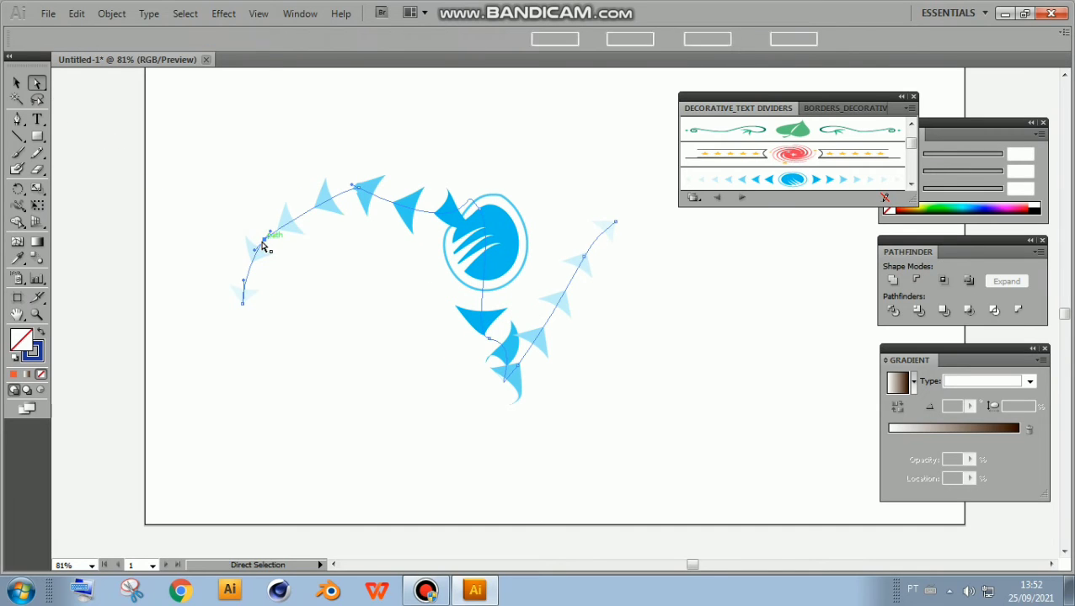
drag(258, 244, 239, 187)
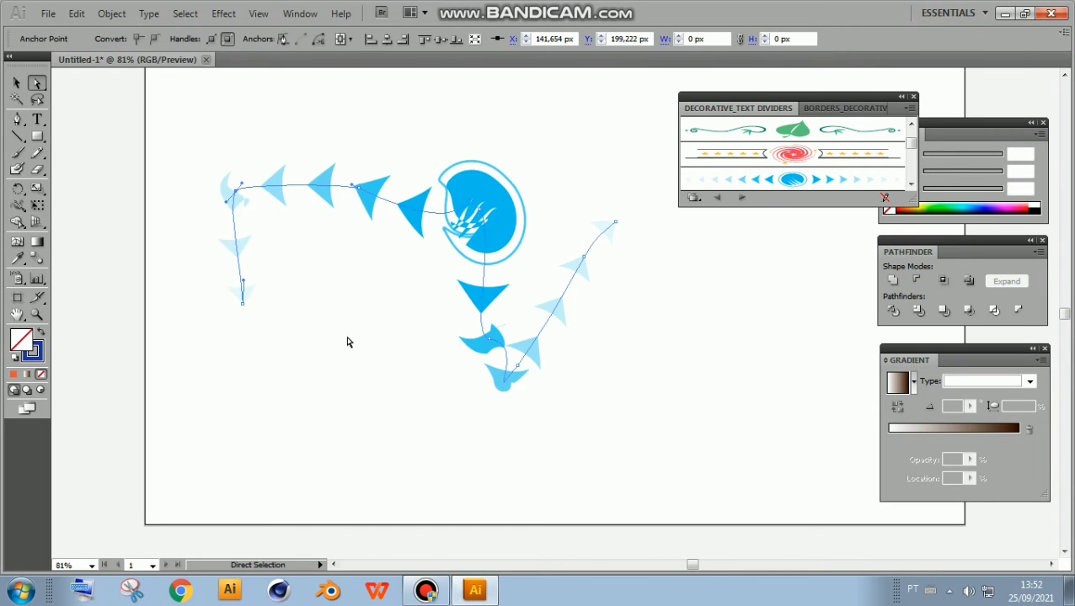
drag(491, 339, 360, 341)
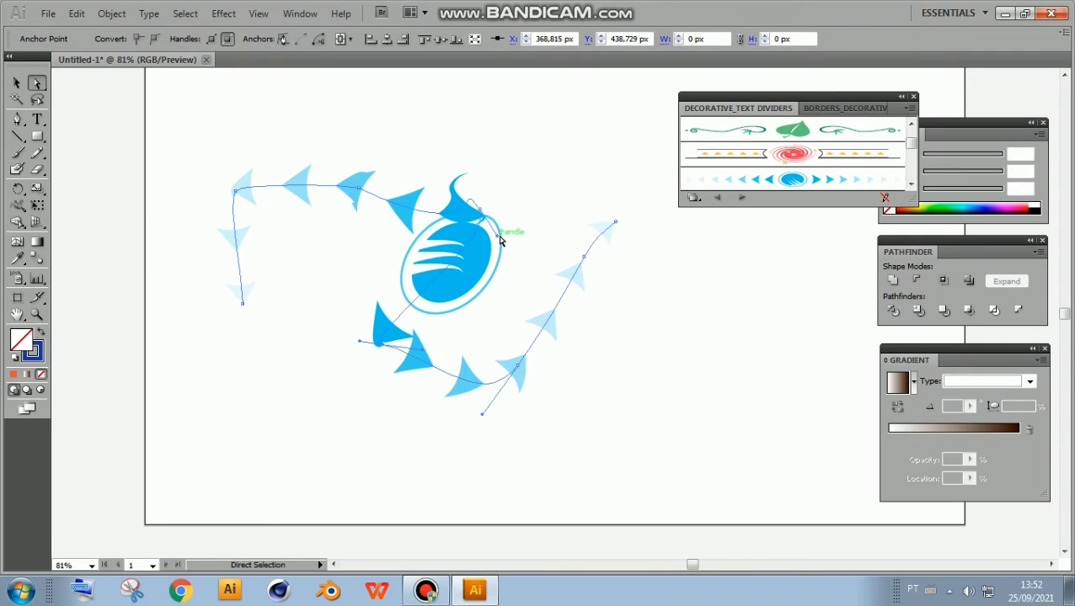
drag(500, 241, 598, 320)
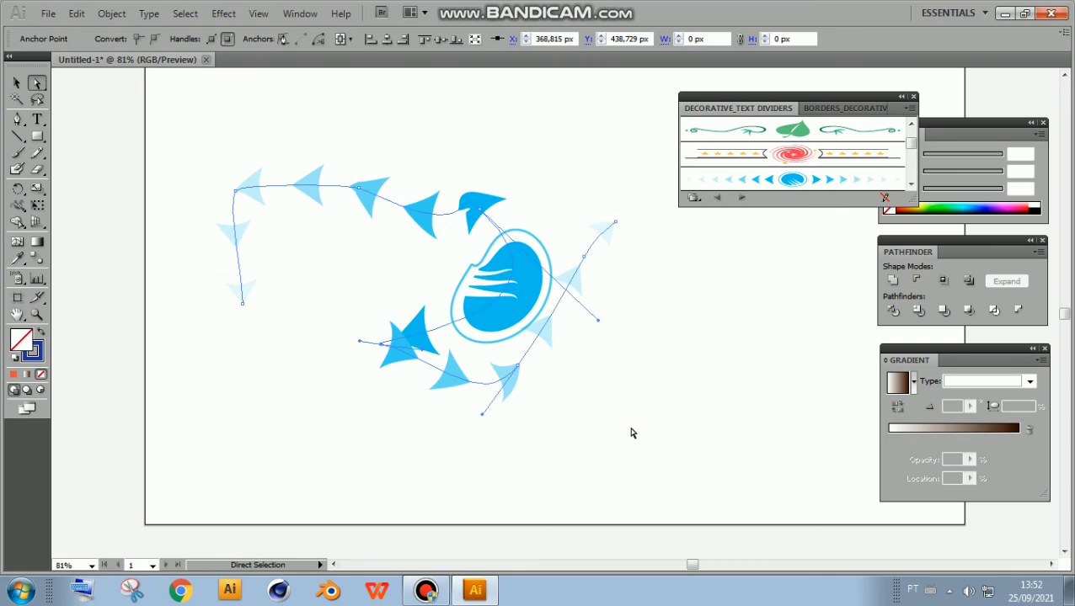
Apply the tan Text Divider 19 pillar brush to the looped path and make Text Divider 2 current
click(911, 185)
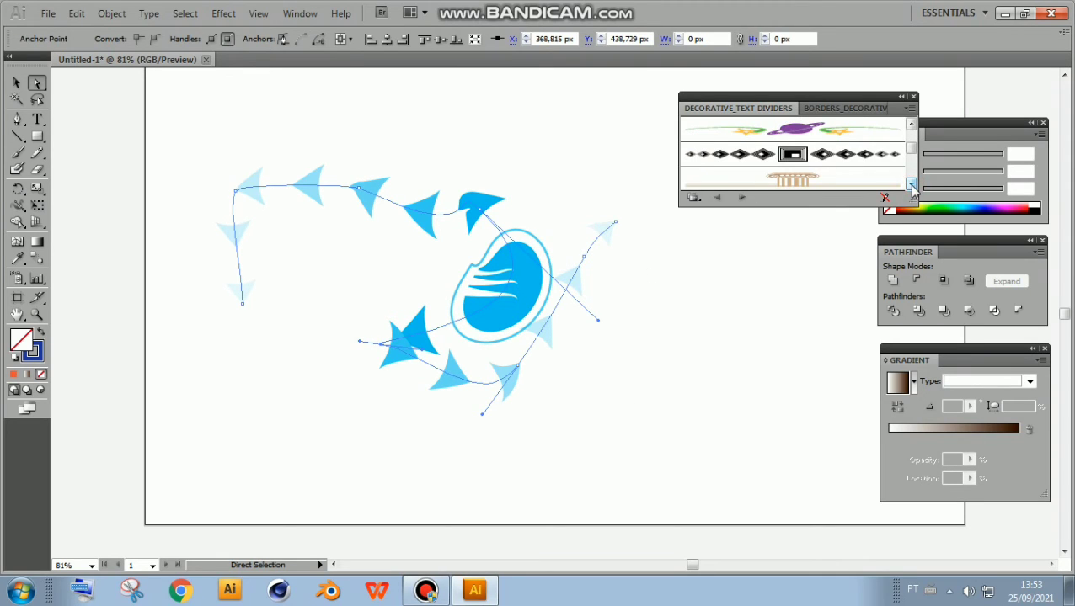
click(910, 186)
click(911, 186)
click(821, 126)
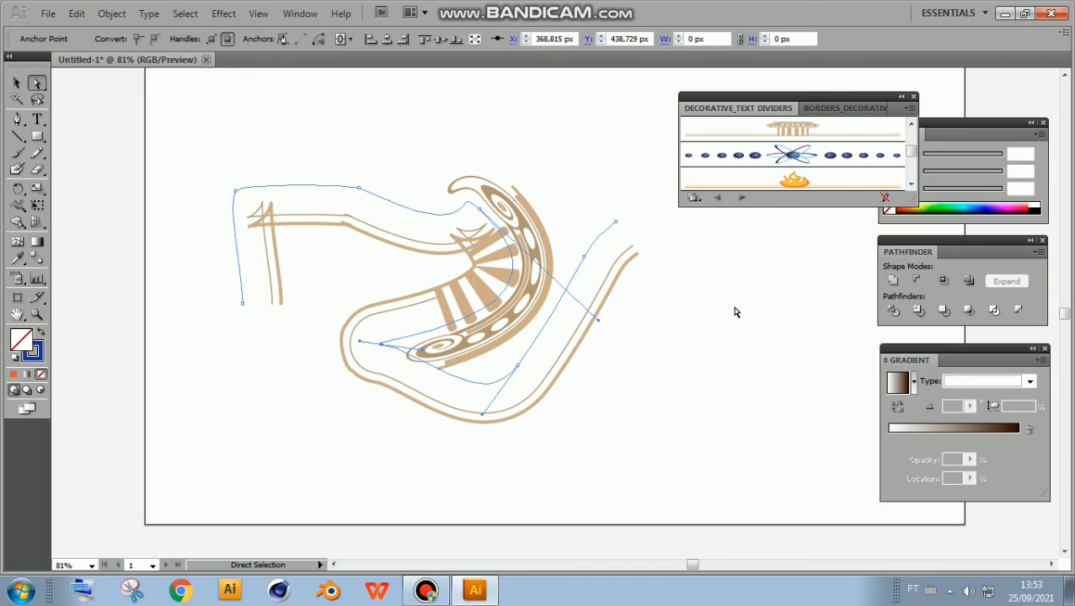
click(431, 145)
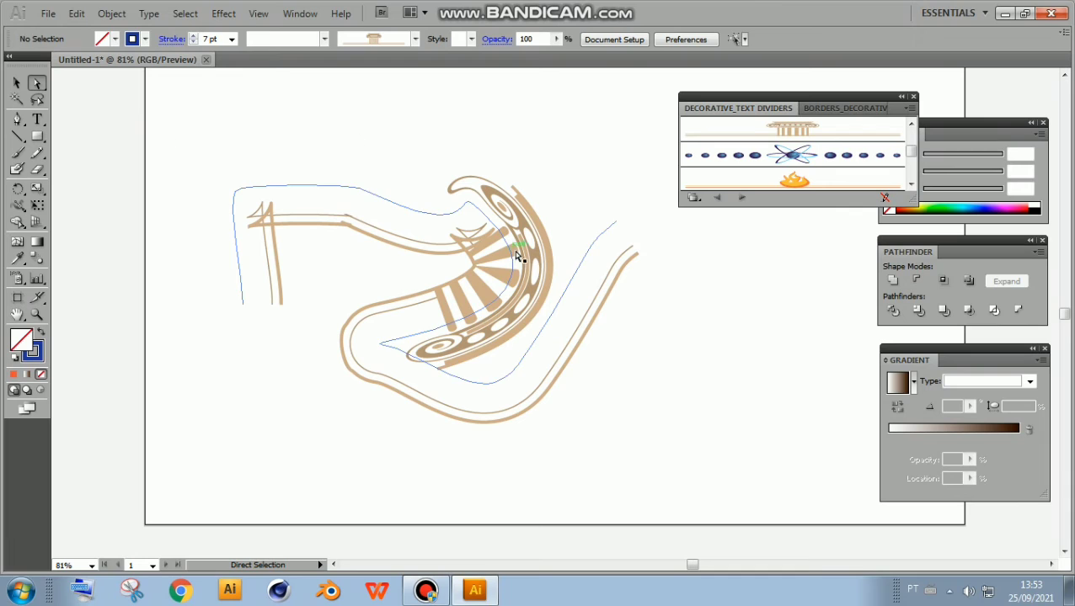
click(762, 152)
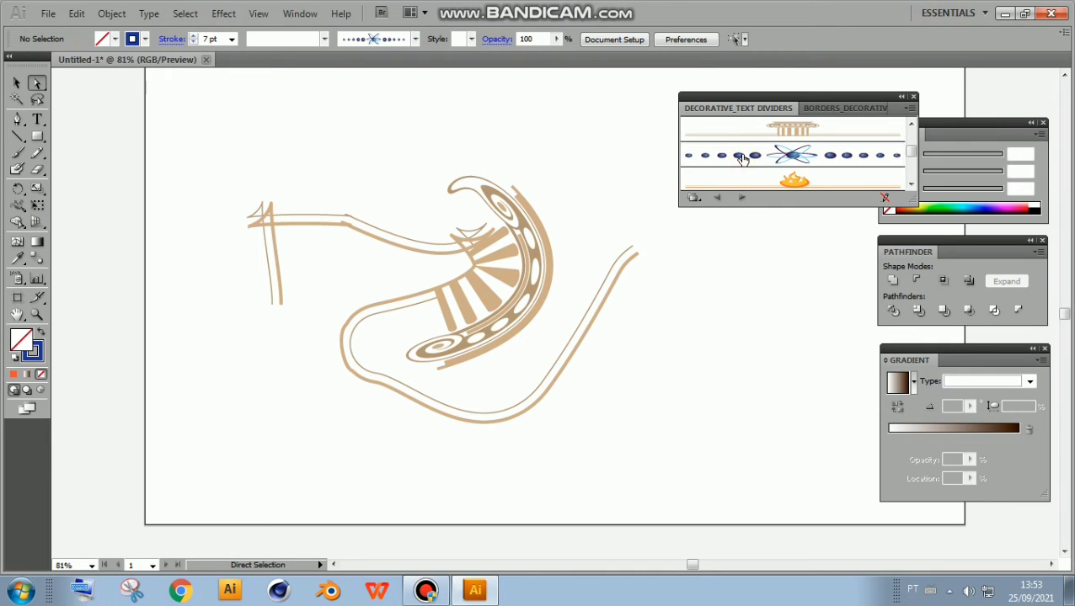
Paint two blue Text Divider 2 atom strokes, one at upper left and one at lower right
click(18, 153)
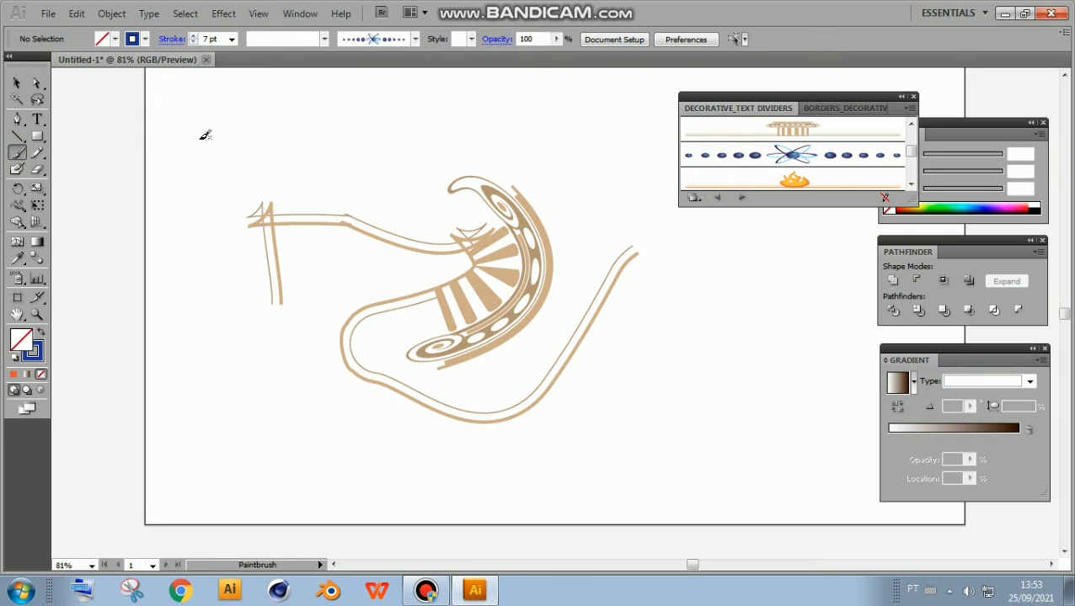
drag(200, 139, 332, 163)
drag(486, 126, 485, 125)
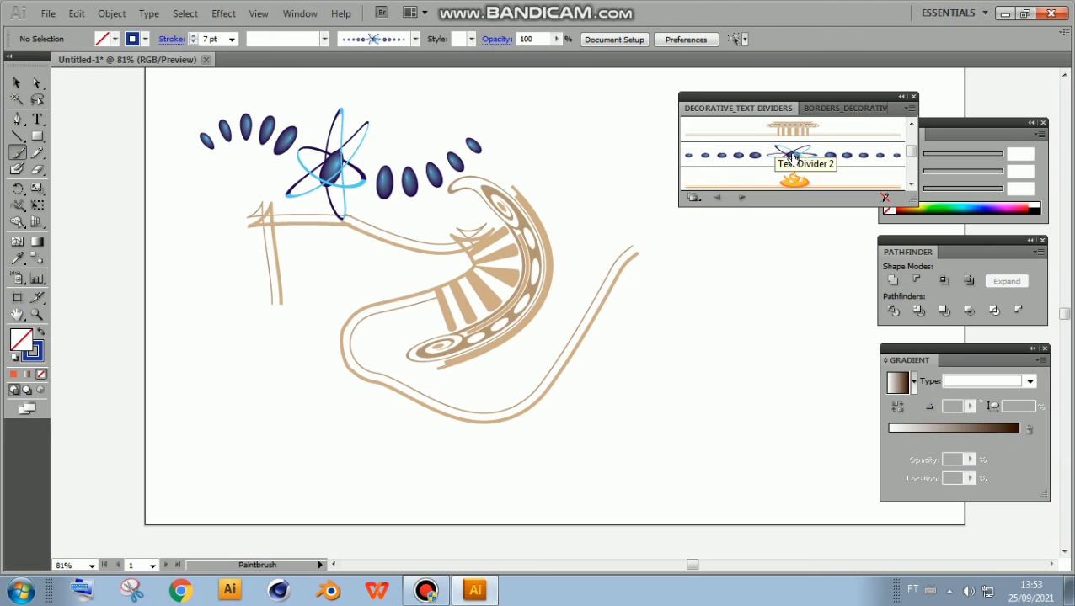
drag(726, 261, 567, 430)
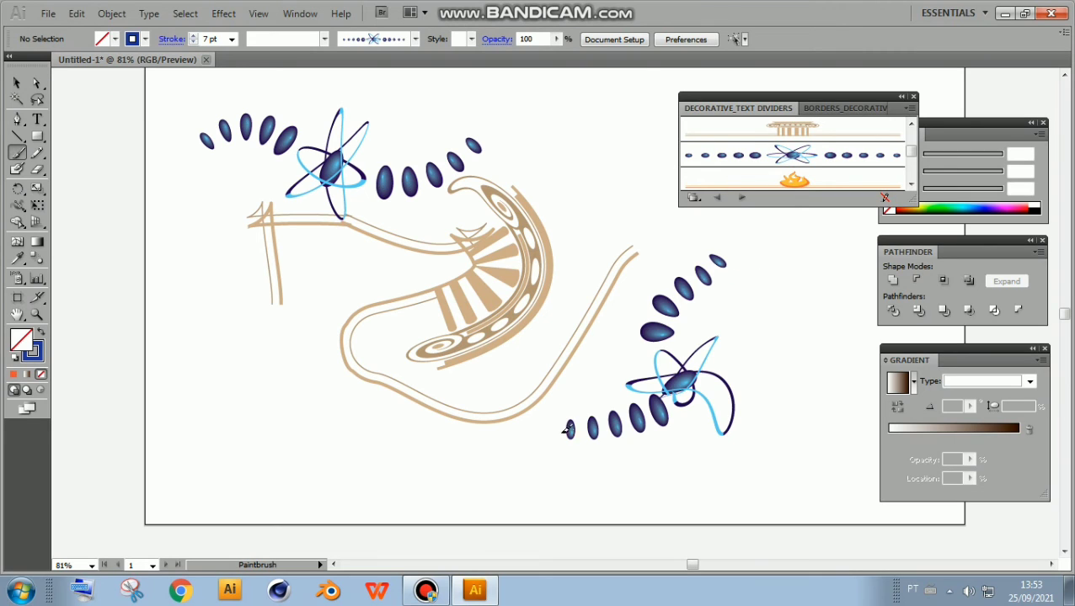
Paint an orange Text Divider 20 flame stroke at the lower left
click(790, 182)
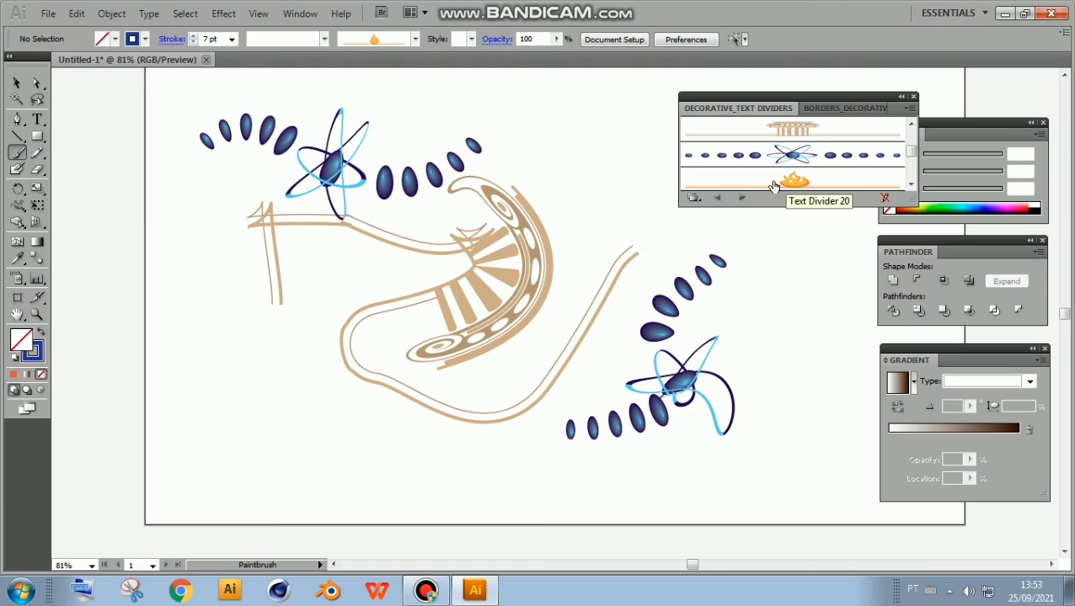
drag(200, 385, 413, 451)
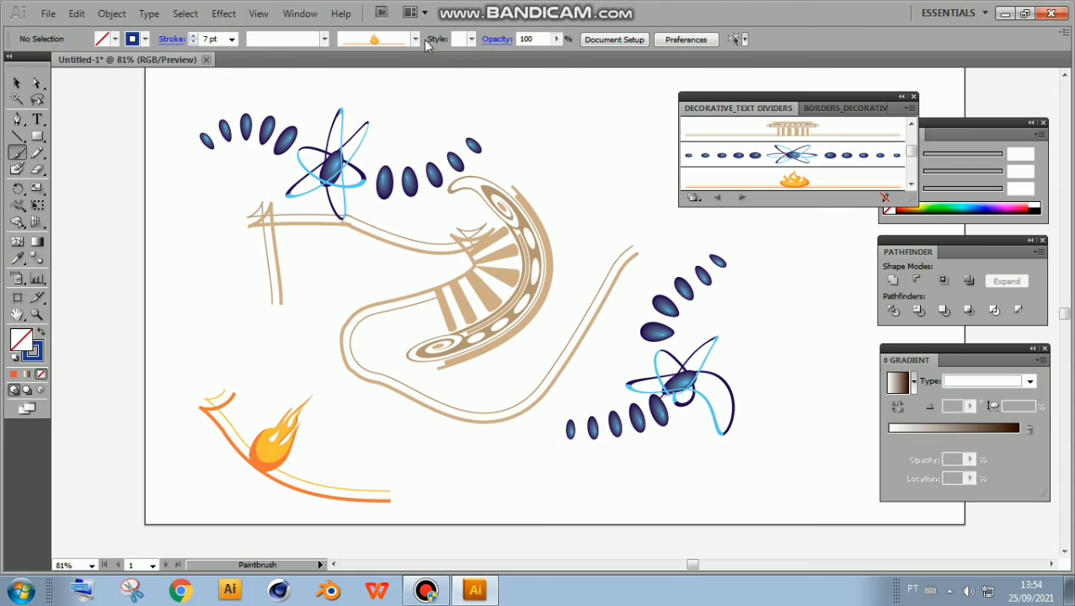
click(695, 197)
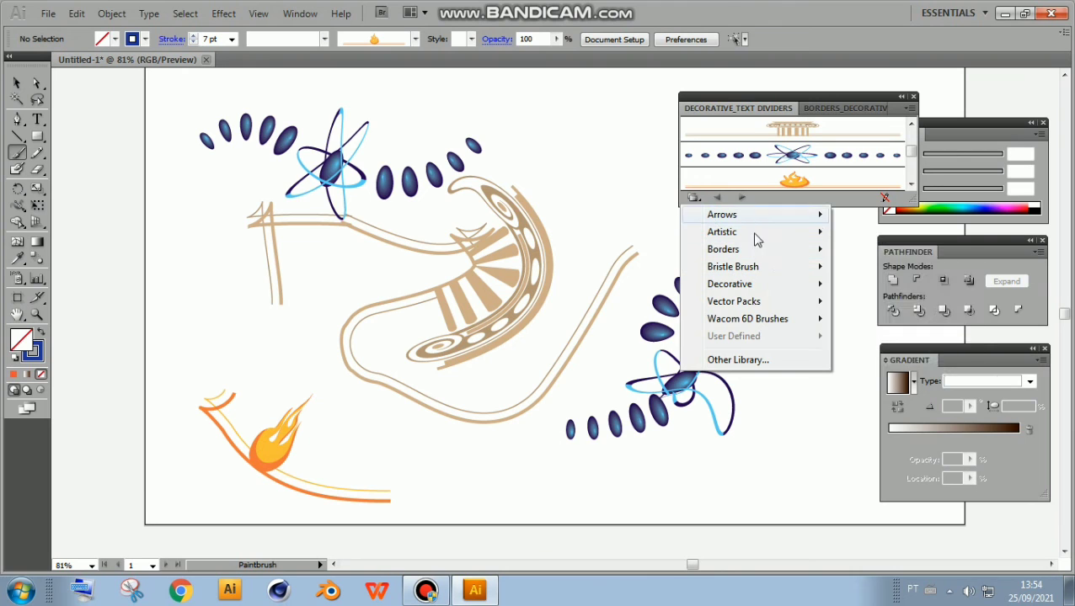
mouse_move(722, 232)
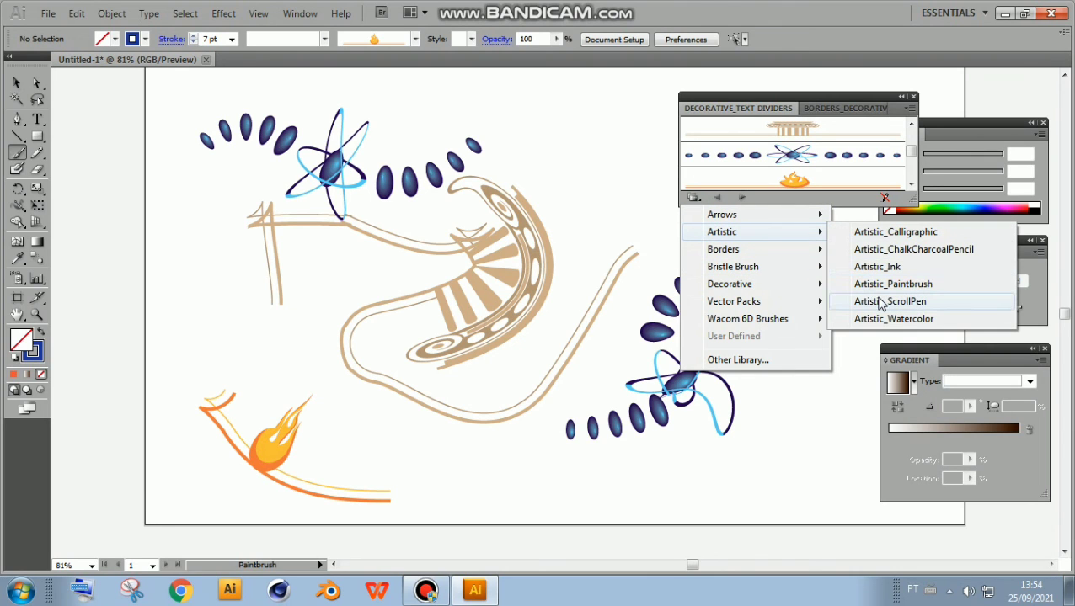
Load Artistic_ScrollPen and paint three thick blue scroll-pen strokes at top, lower right and left
click(879, 302)
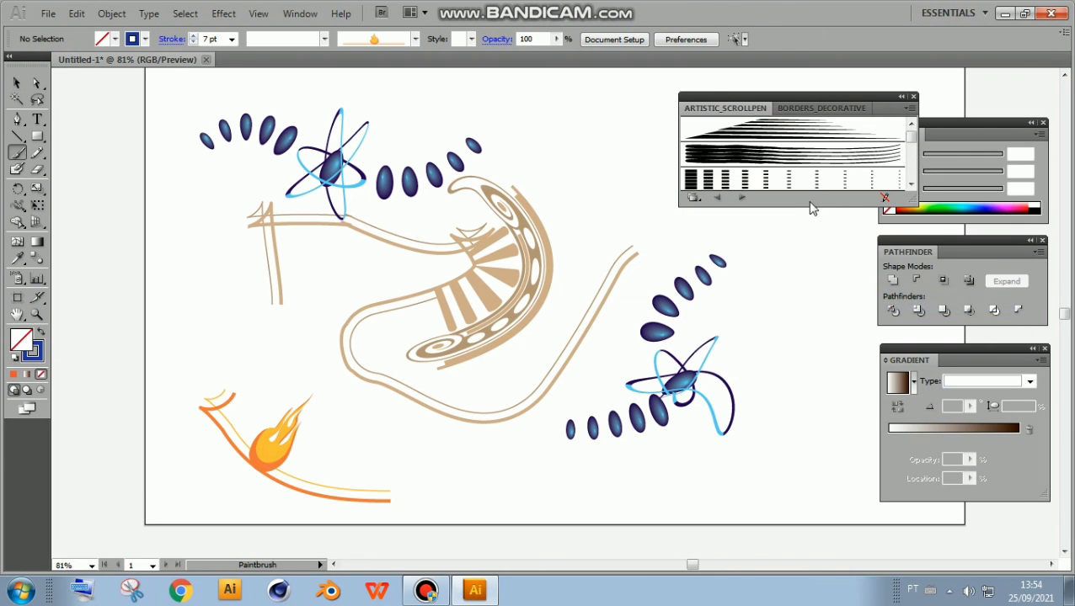
click(758, 179)
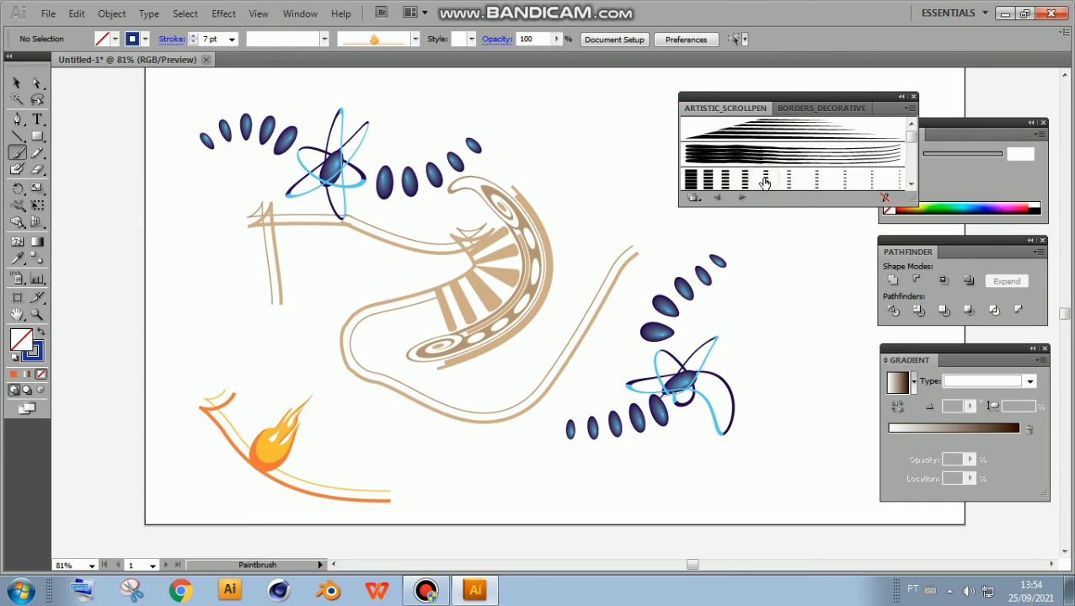
click(761, 161)
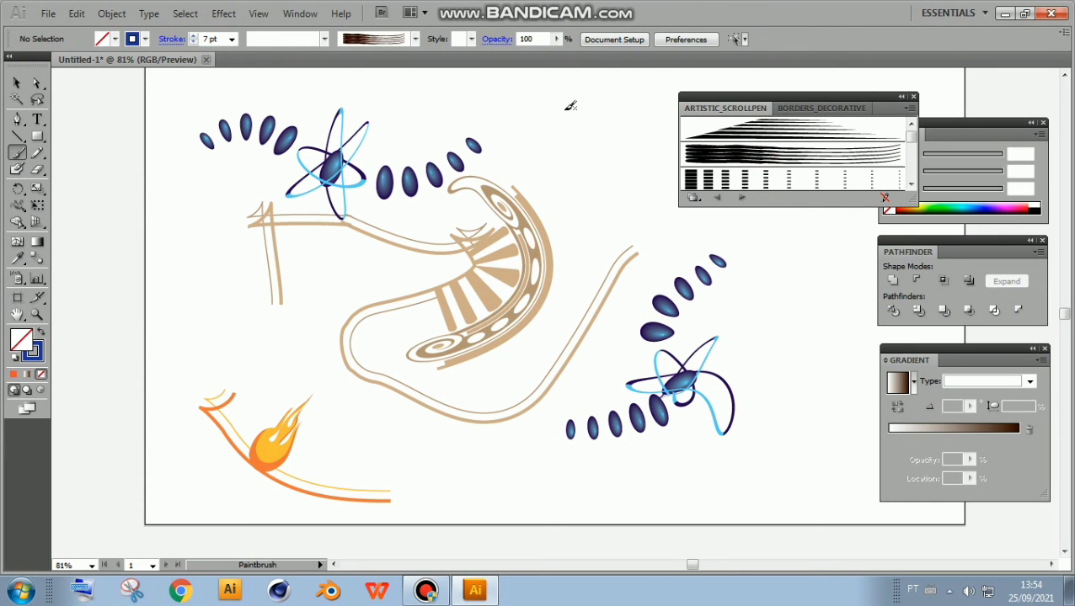
drag(556, 101, 628, 253)
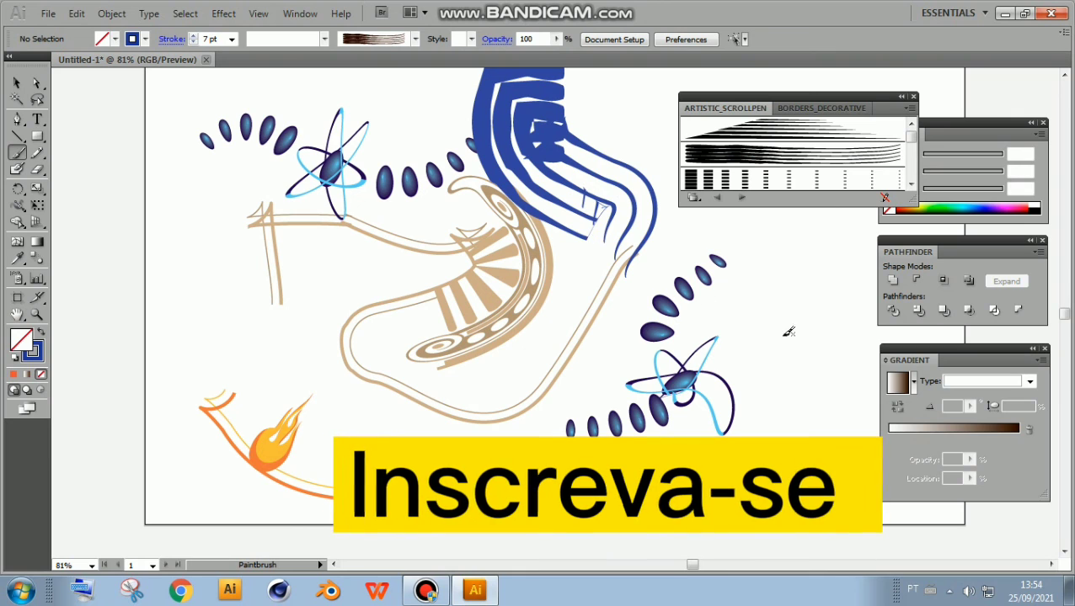
drag(817, 344, 421, 474)
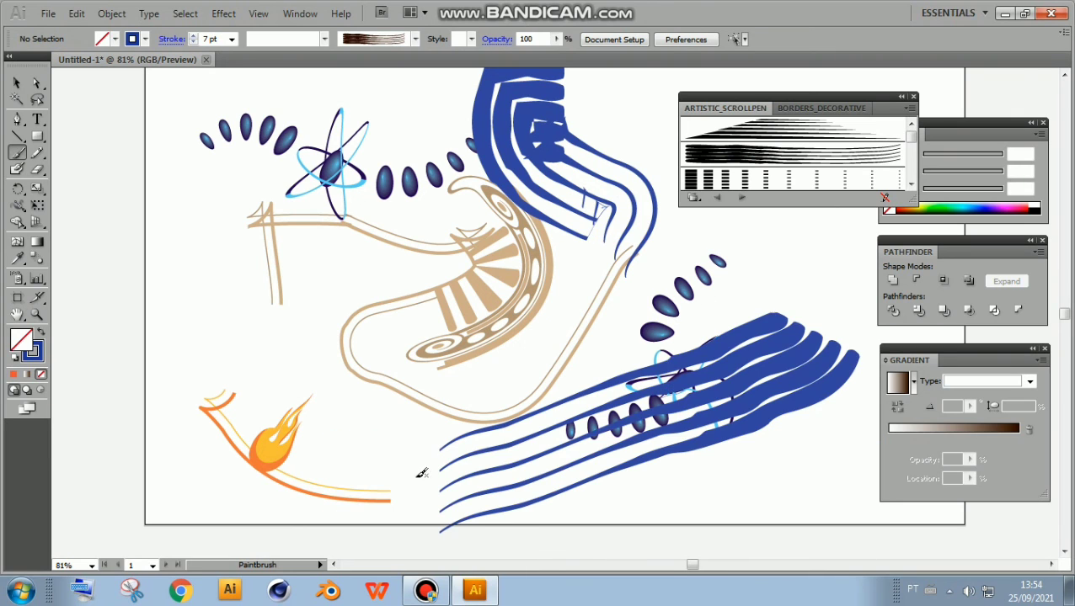
drag(192, 272, 367, 344)
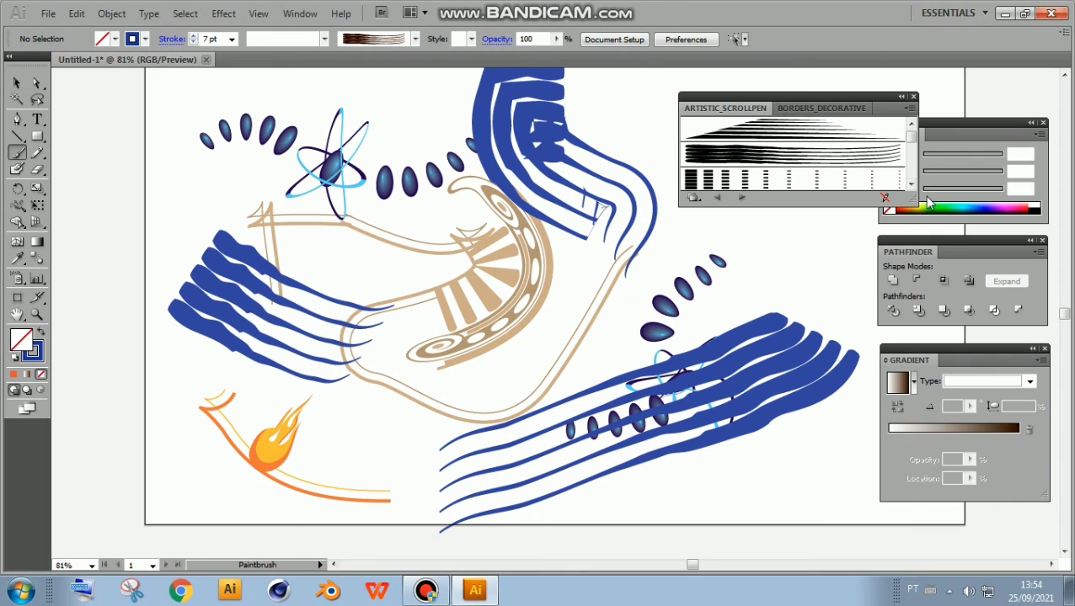
click(910, 185)
click(911, 184)
click(911, 185)
click(911, 185)
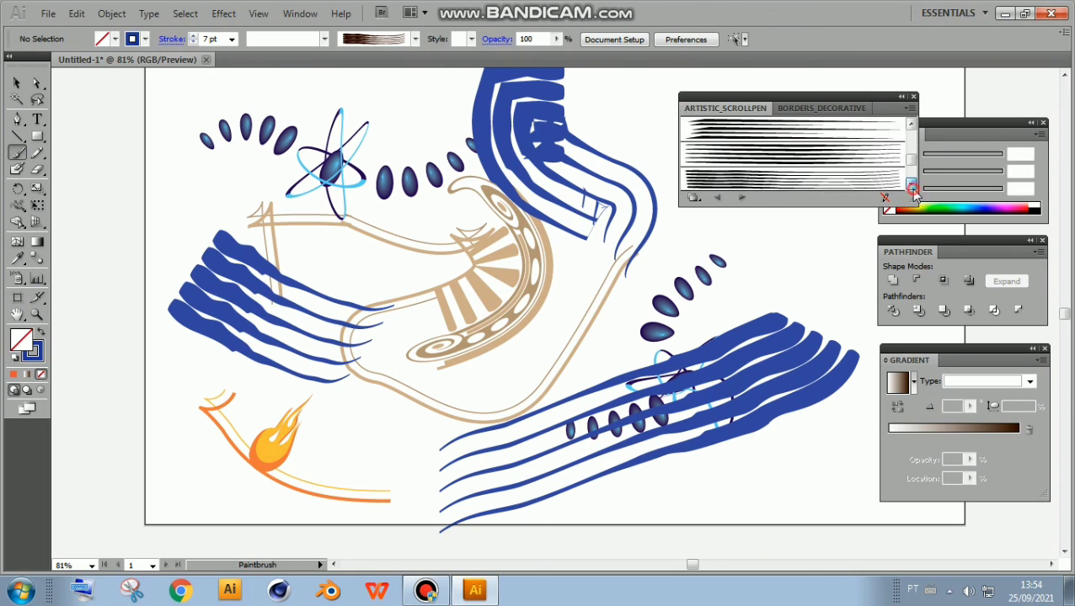
click(856, 106)
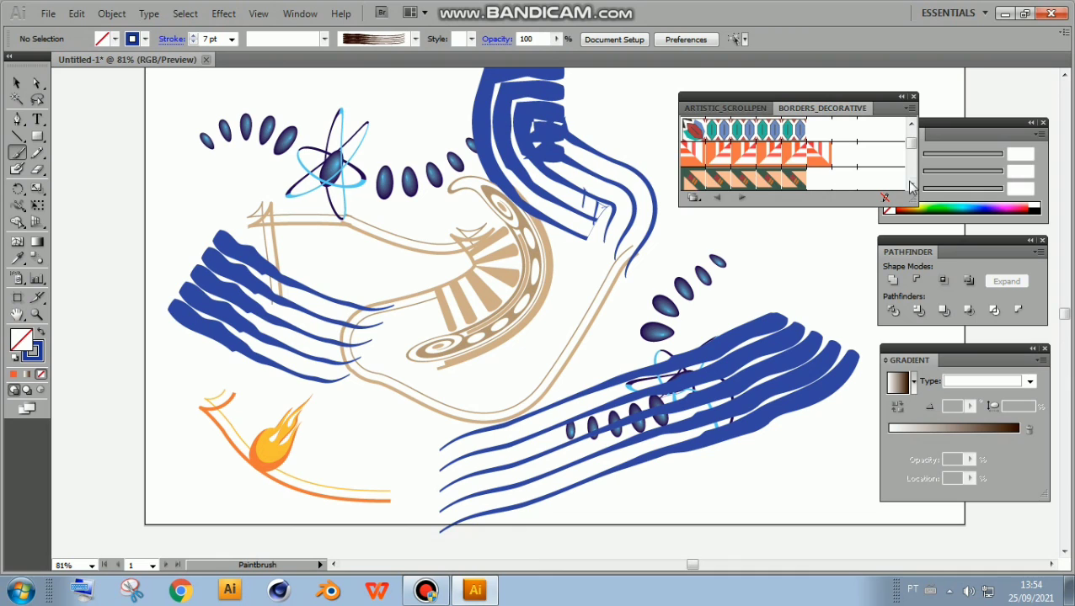
Pick the Borders_Decorative gem border brush and paint gem strokes at right and from upper left
click(910, 185)
click(910, 184)
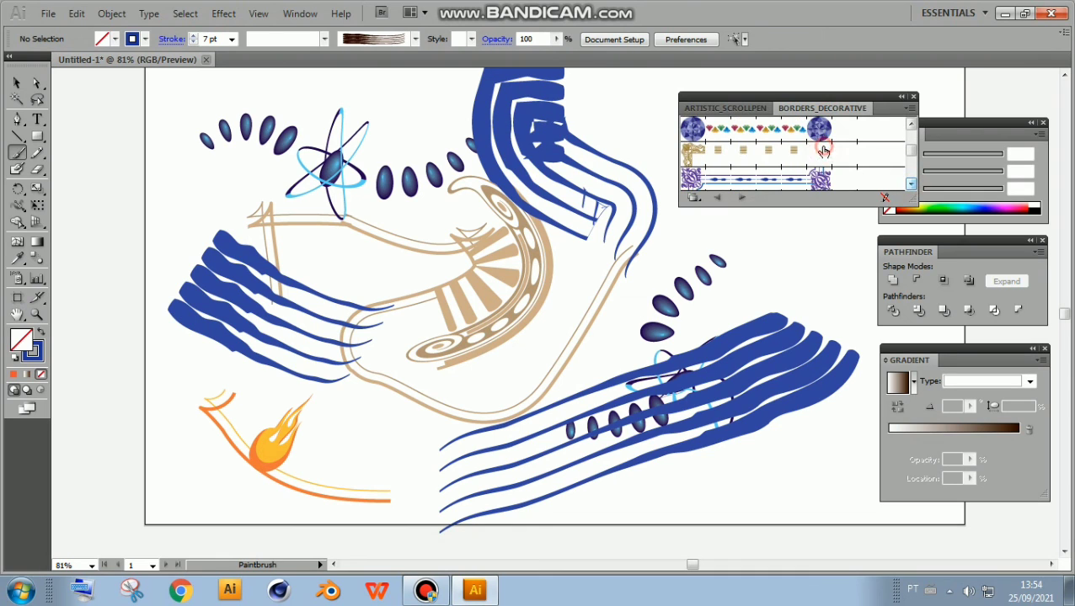
click(817, 133)
click(818, 133)
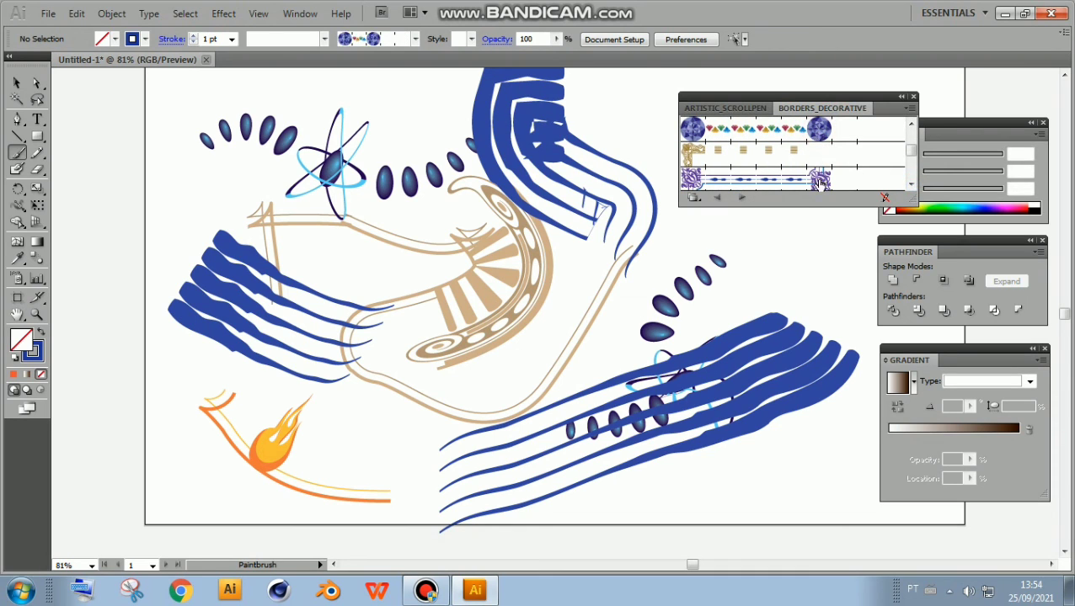
mouse_move(828, 228)
mouse_down()
mouse_move(701, 293)
mouse_move(680, 290)
mouse_up()
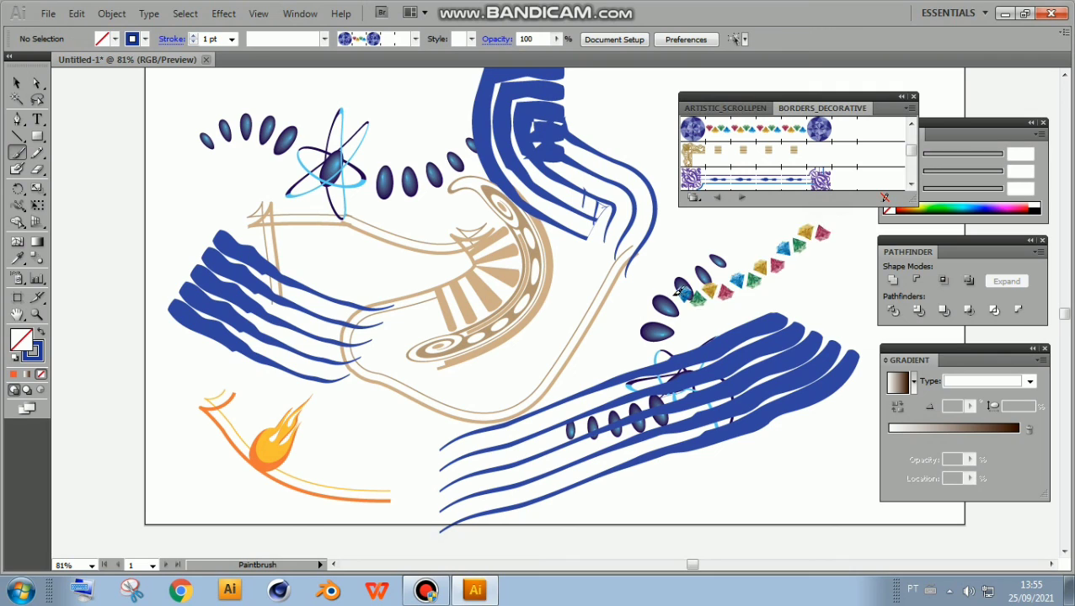
drag(173, 168, 464, 278)
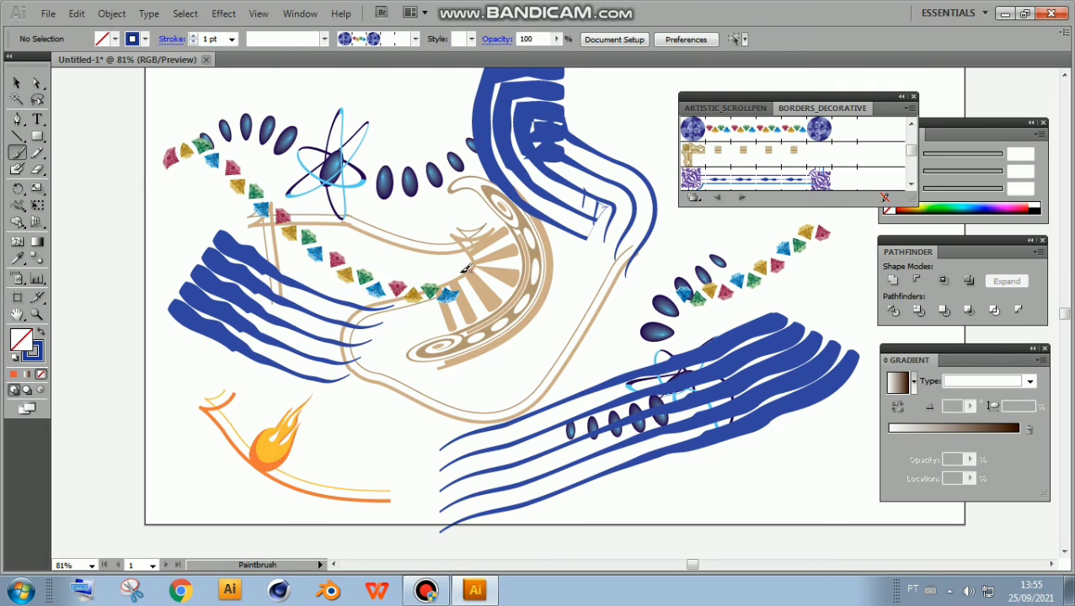